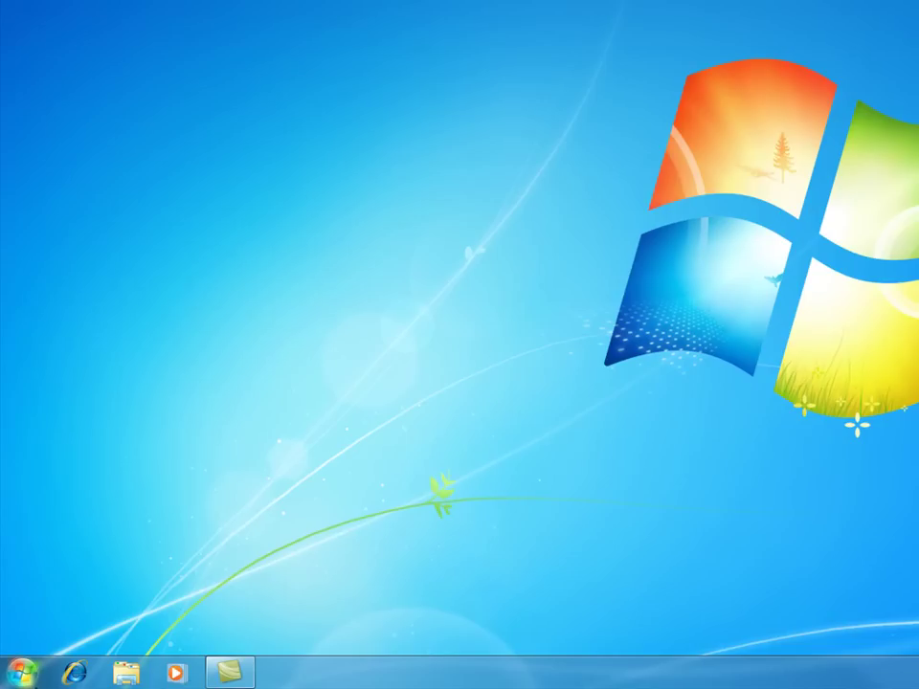
Browse from the Pictures library to C:\Users, open the user's profile folder, and select My Pictures.
{"action": "left_click", "coordinate": [25, 675]}
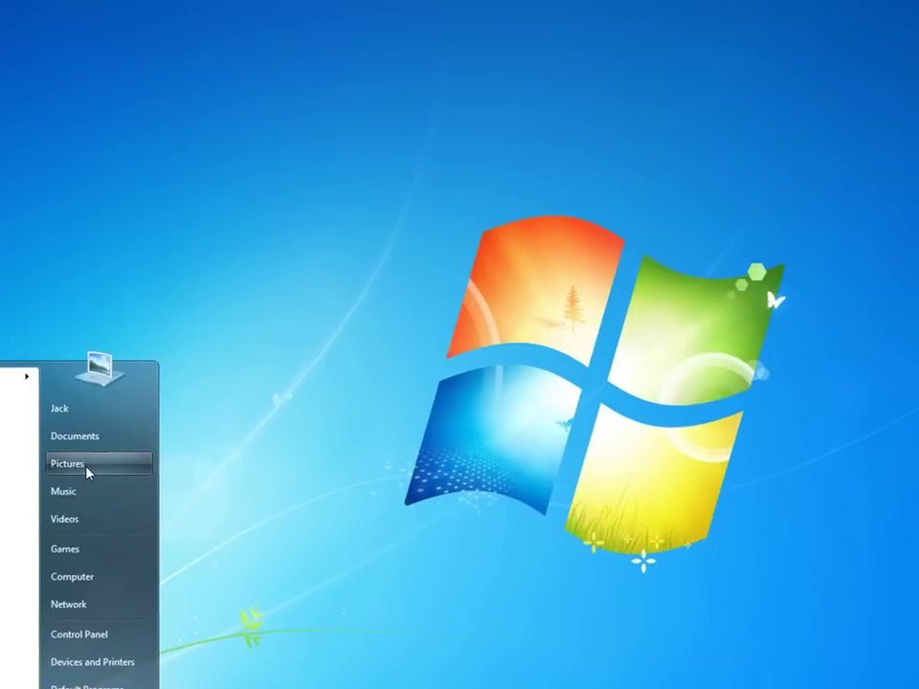
{"action": "left_click", "coordinate": [121, 447]}
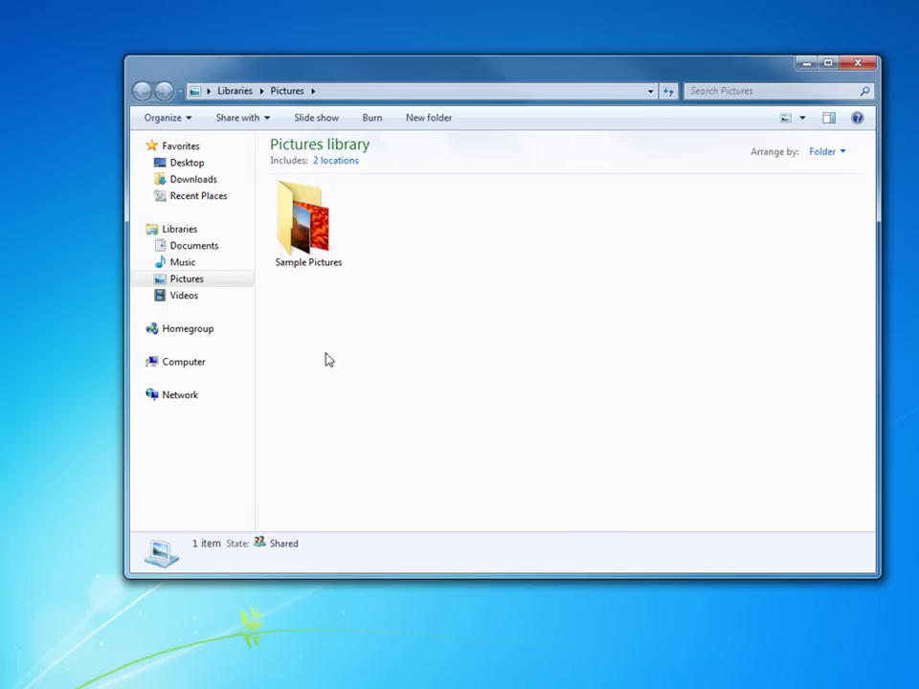
{"action": "left_click", "coordinate": [199, 367]}
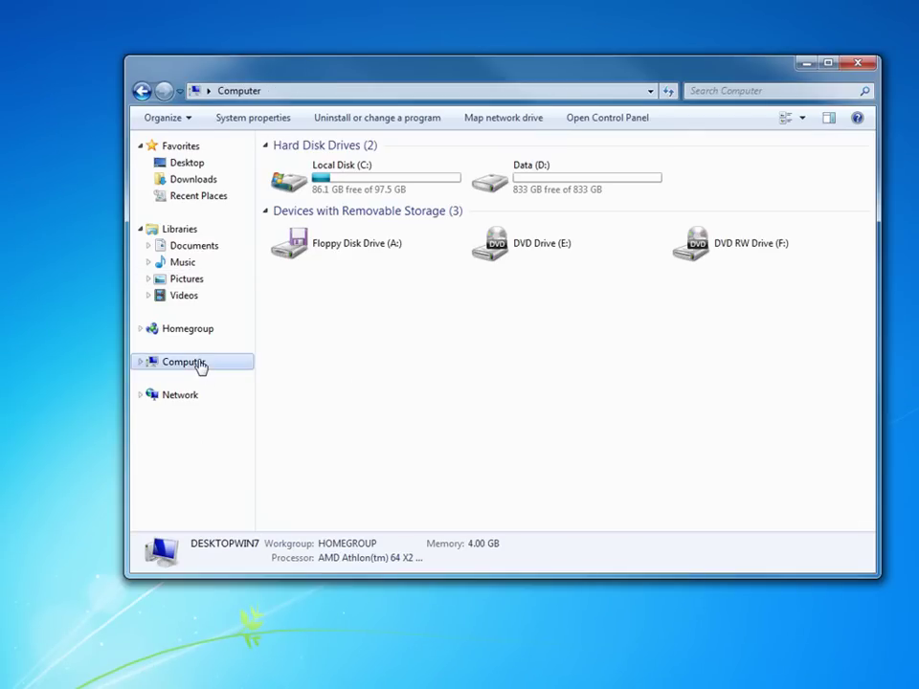
{"action": "double_click", "coordinate": [371, 191]}
{"action": "double_click", "coordinate": [302, 203]}
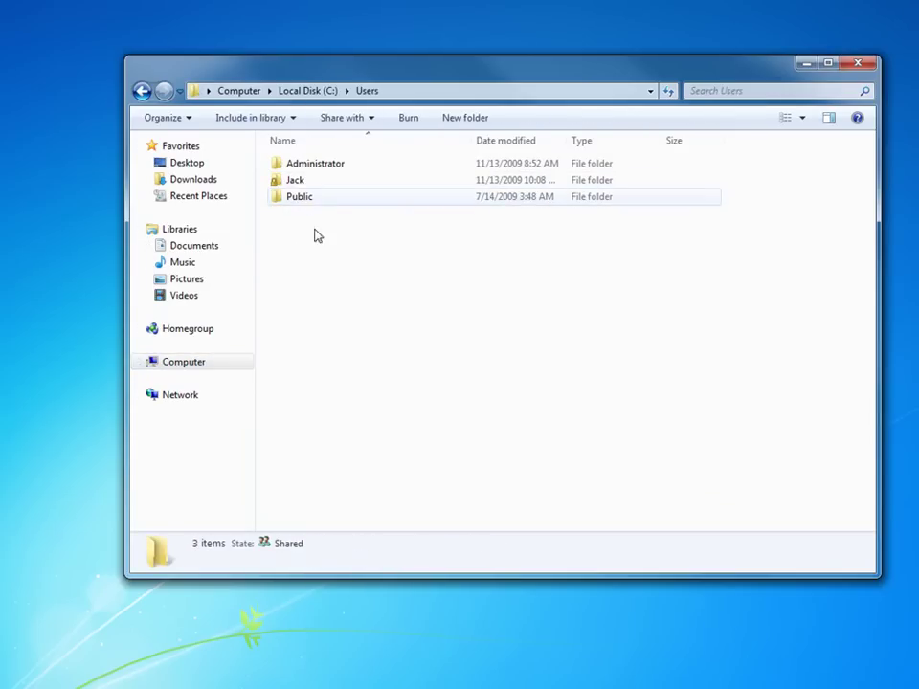
{"action": "left_click", "coordinate": [296, 181]}
{"action": "double_click", "coordinate": [296, 181]}
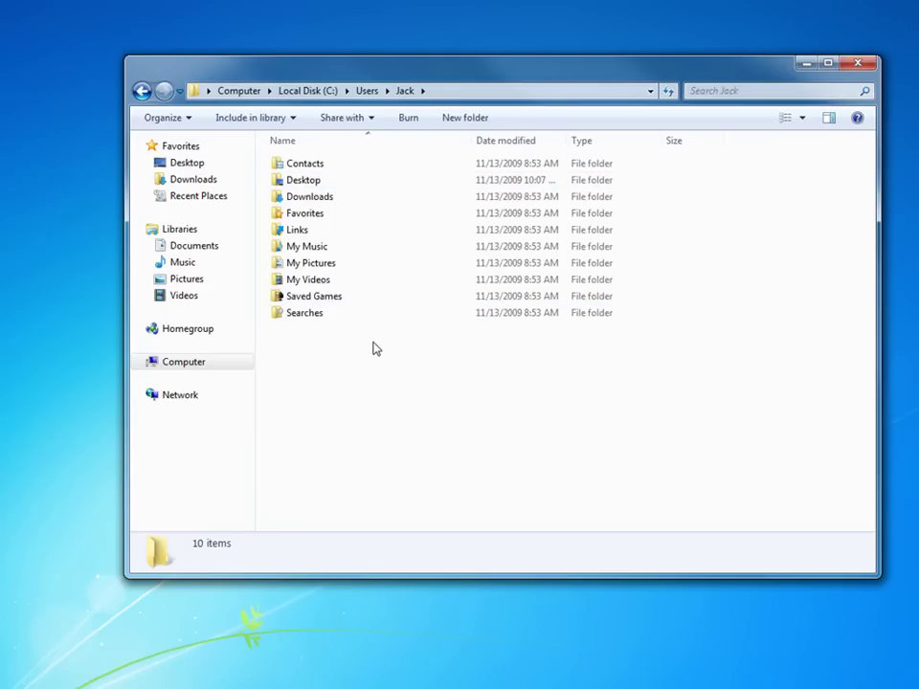
{"action": "left_click", "coordinate": [333, 267]}
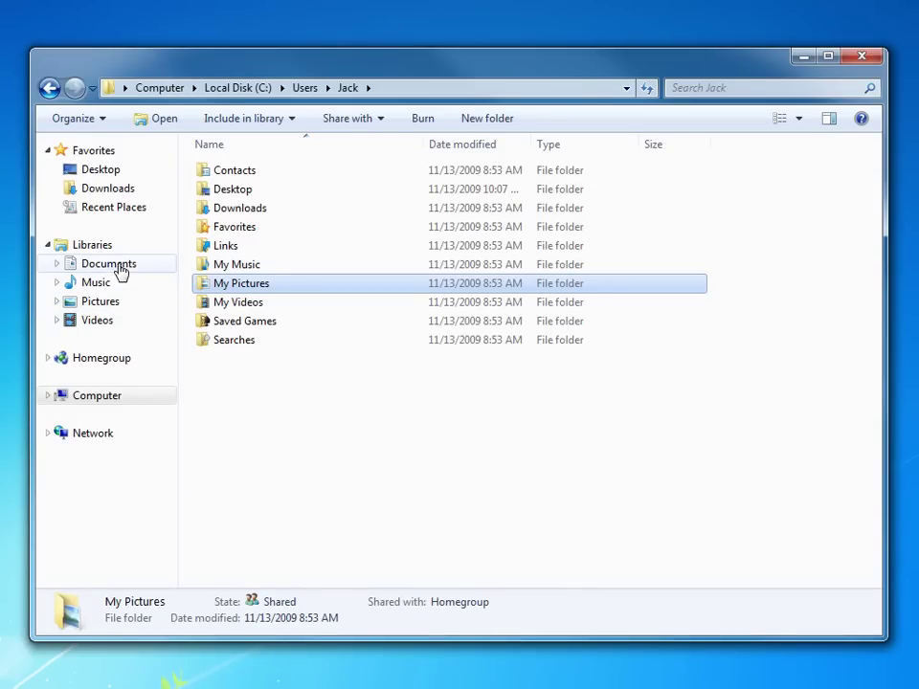
Check the Documents and Pictures libraries, close Pictures Properties unchanged, and show the empty Videos library.
{"action": "left_click", "coordinate": [119, 271]}
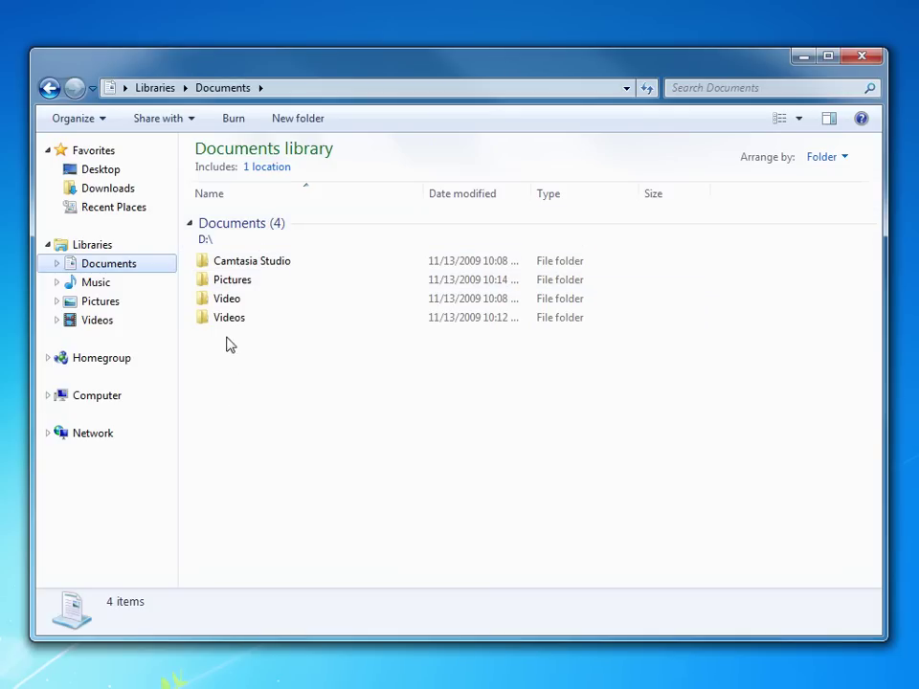
{"action": "left_click", "coordinate": [240, 282]}
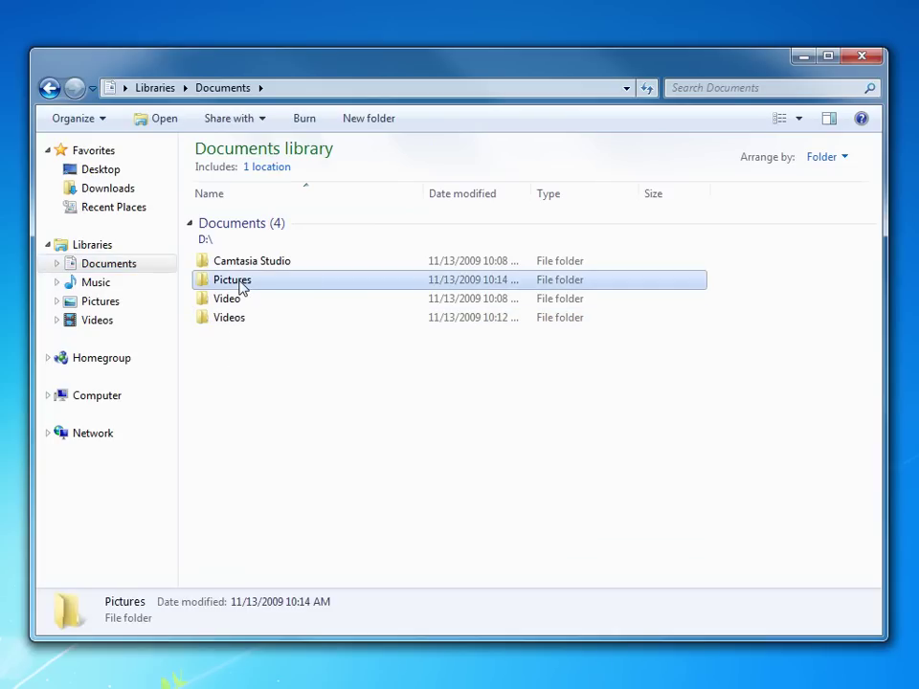
{"action": "left_click", "coordinate": [99, 302]}
{"action": "right_click", "coordinate": [107, 302]}
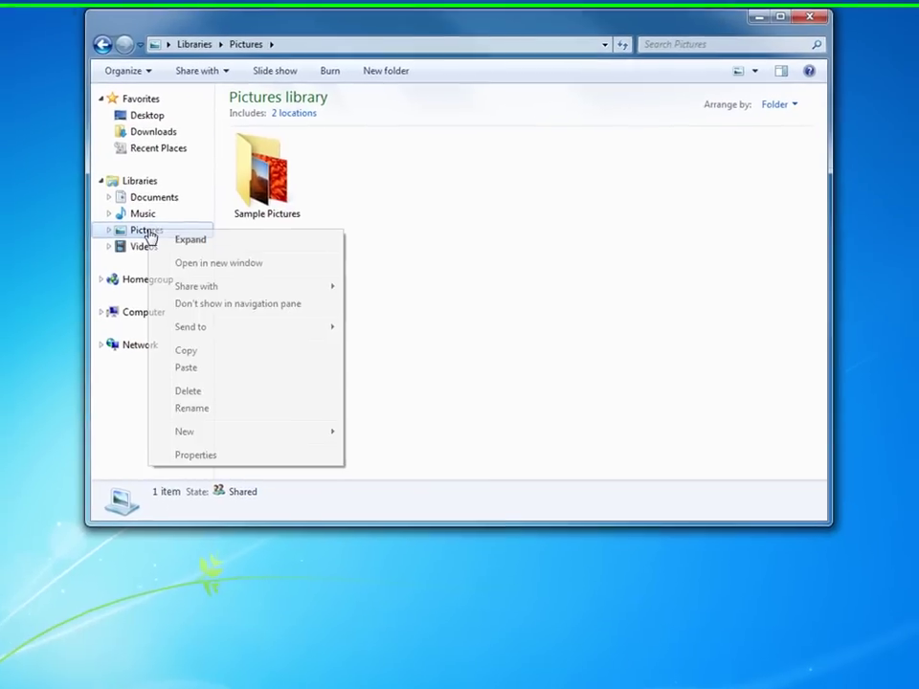
{"action": "left_click", "coordinate": [156, 556]}
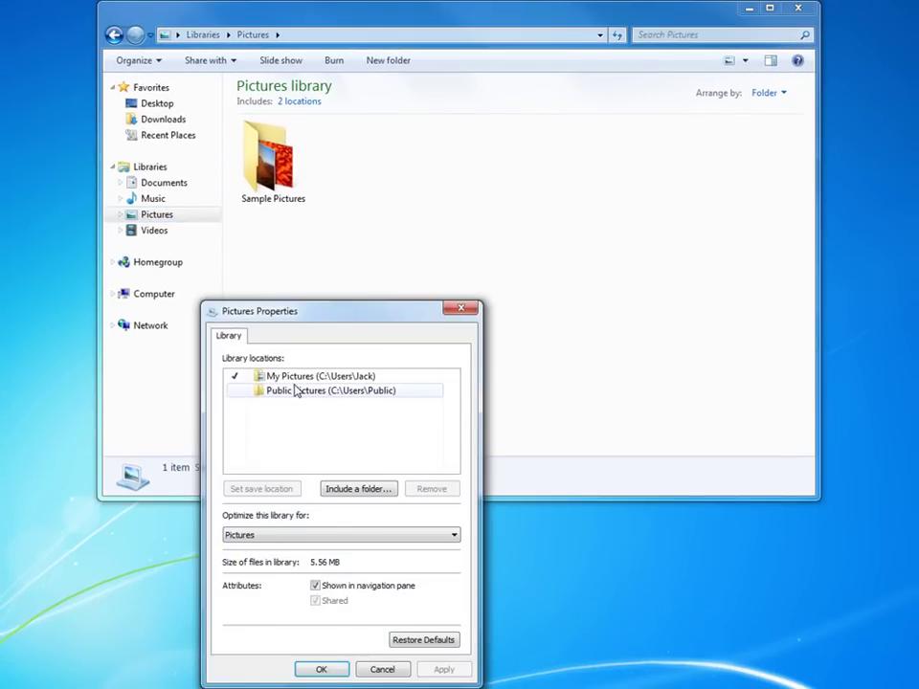
{"action": "left_click", "coordinate": [387, 638]}
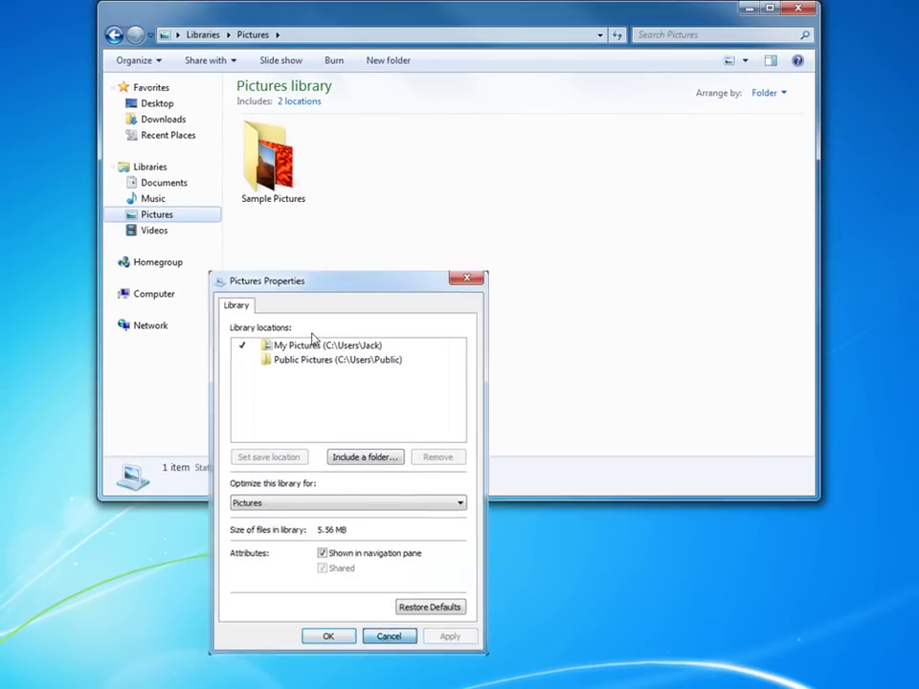
{"action": "left_click", "coordinate": [158, 231]}
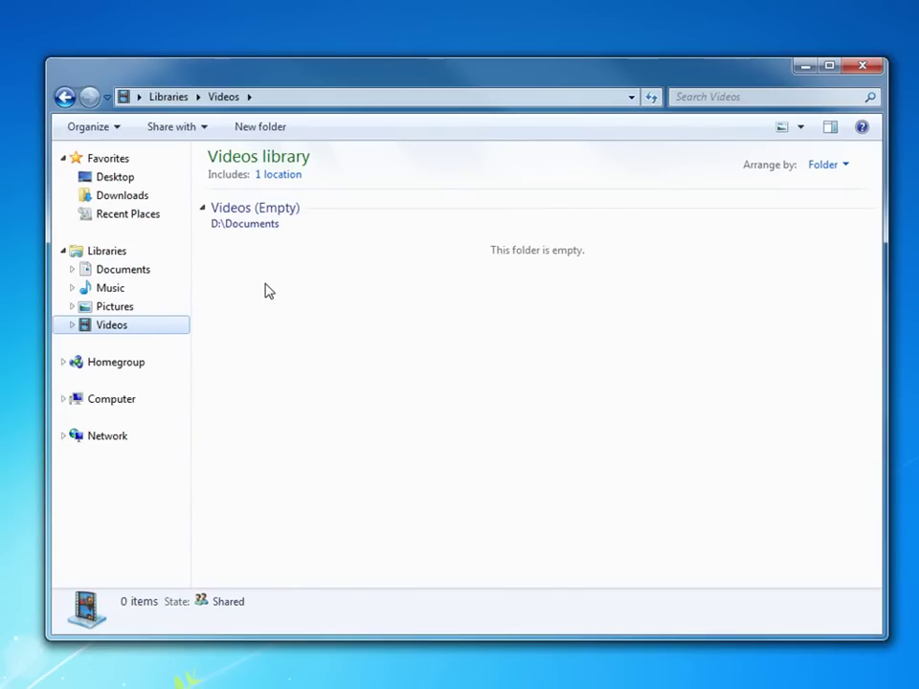
Glance at the Pictures and Music libraries, then open the Documents folder on Data (D:).
{"action": "left_click", "coordinate": [114, 311]}
{"action": "left_click", "coordinate": [114, 290]}
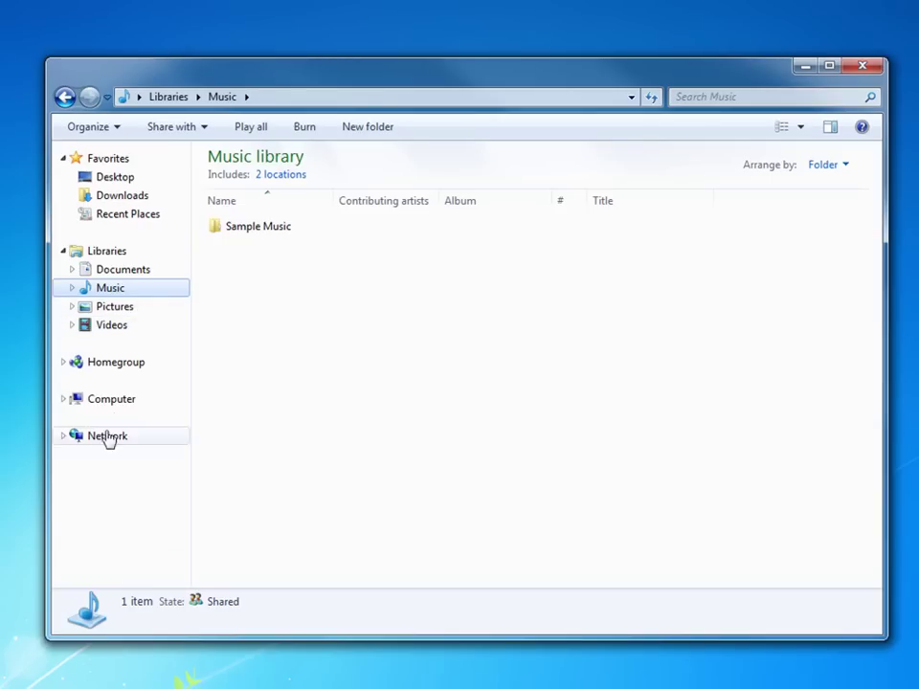
{"action": "left_click", "coordinate": [111, 399]}
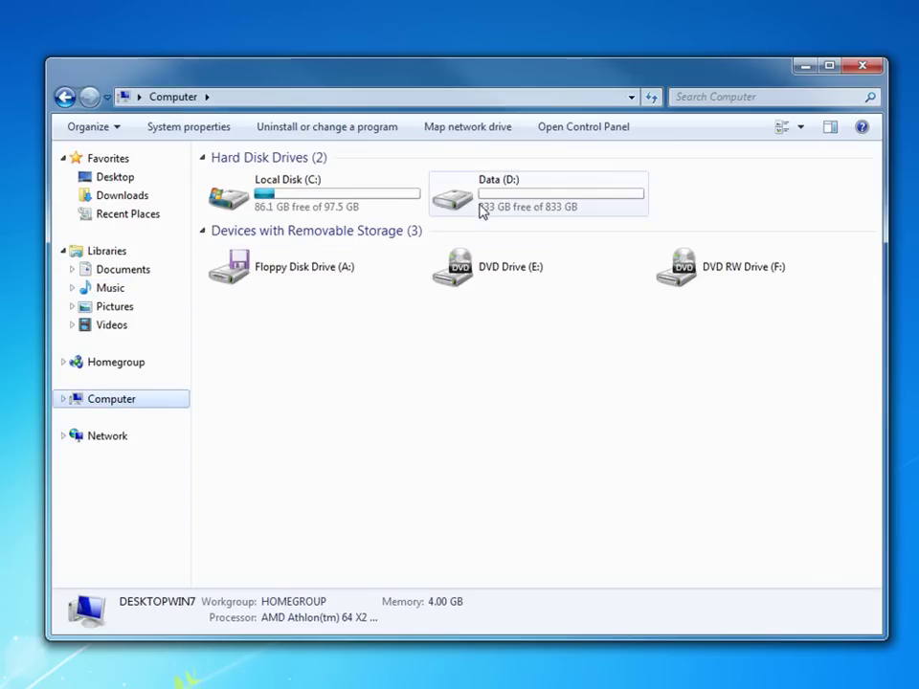
{"action": "double_click", "coordinate": [481, 207]}
{"action": "double_click", "coordinate": [281, 197]}
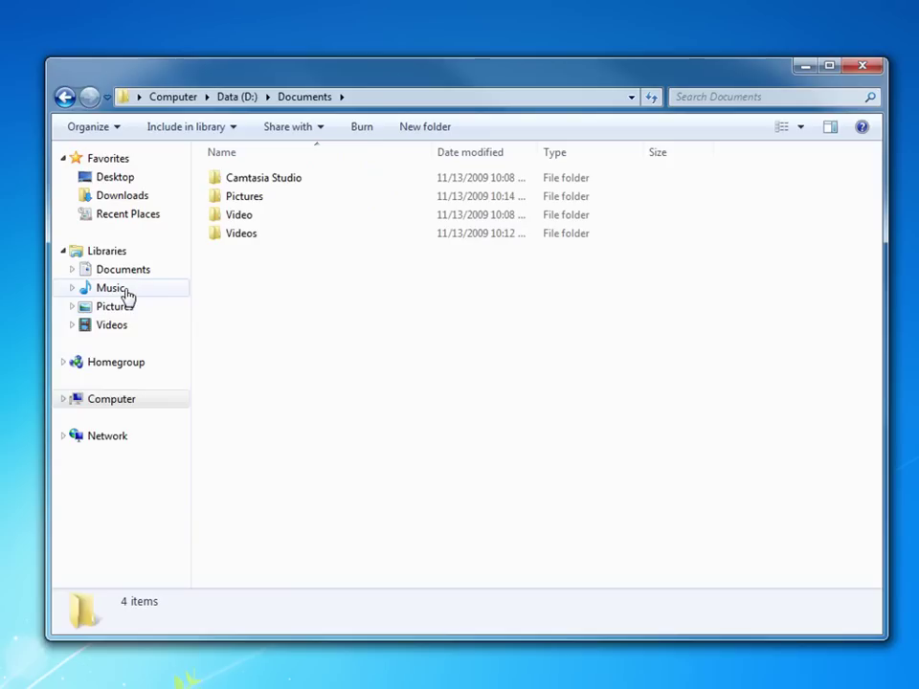
Look inside the empty D:\Documents\Pictures folder and return to D:\Documents.
{"action": "right_click", "coordinate": [251, 326]}
{"action": "left_click", "coordinate": [256, 251]}
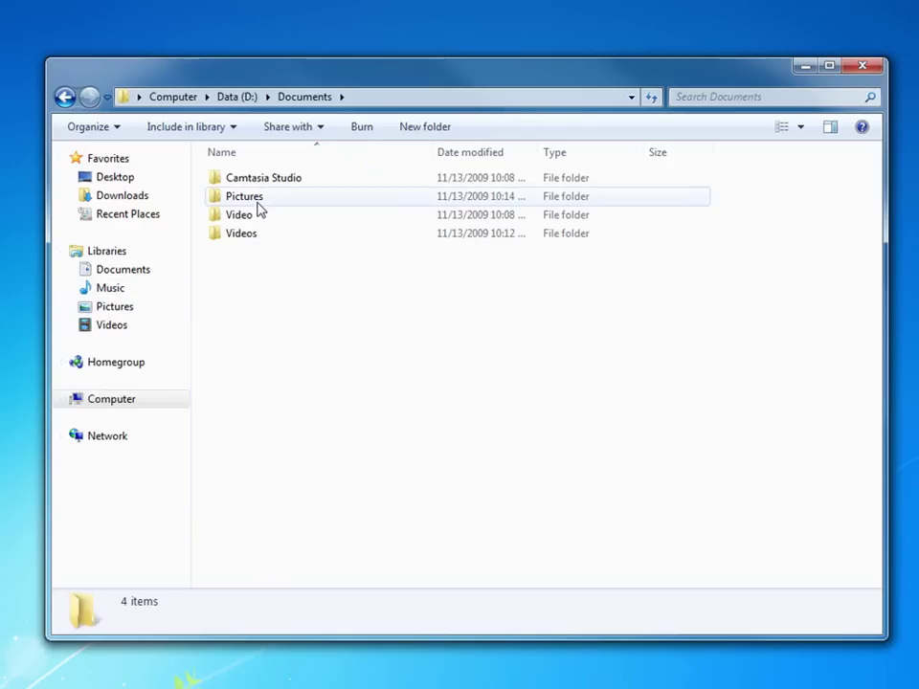
{"action": "left_click", "coordinate": [259, 207]}
{"action": "double_click", "coordinate": [258, 208]}
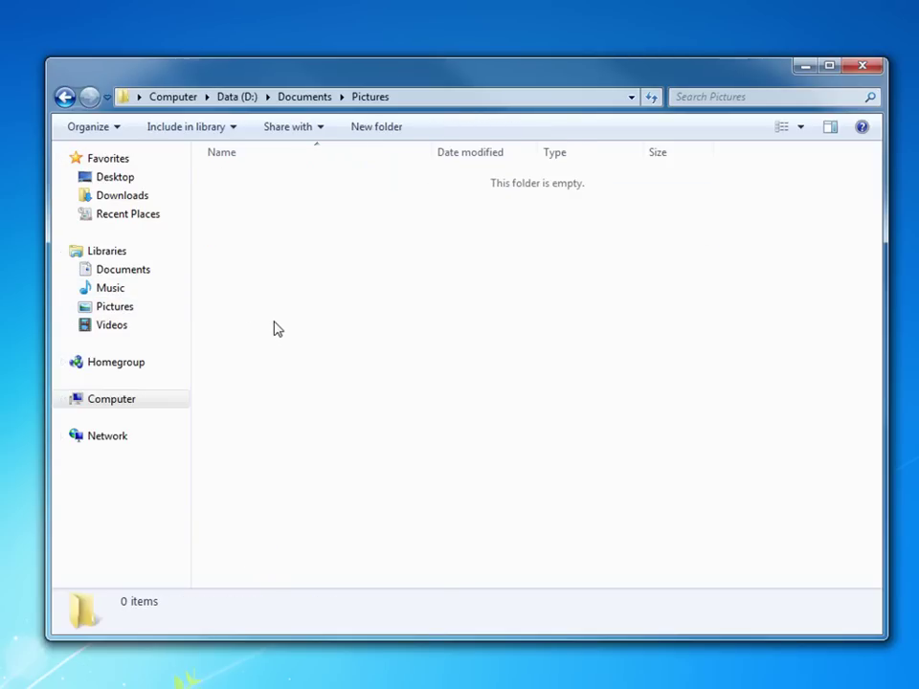
{"action": "left_click", "coordinate": [65, 98]}
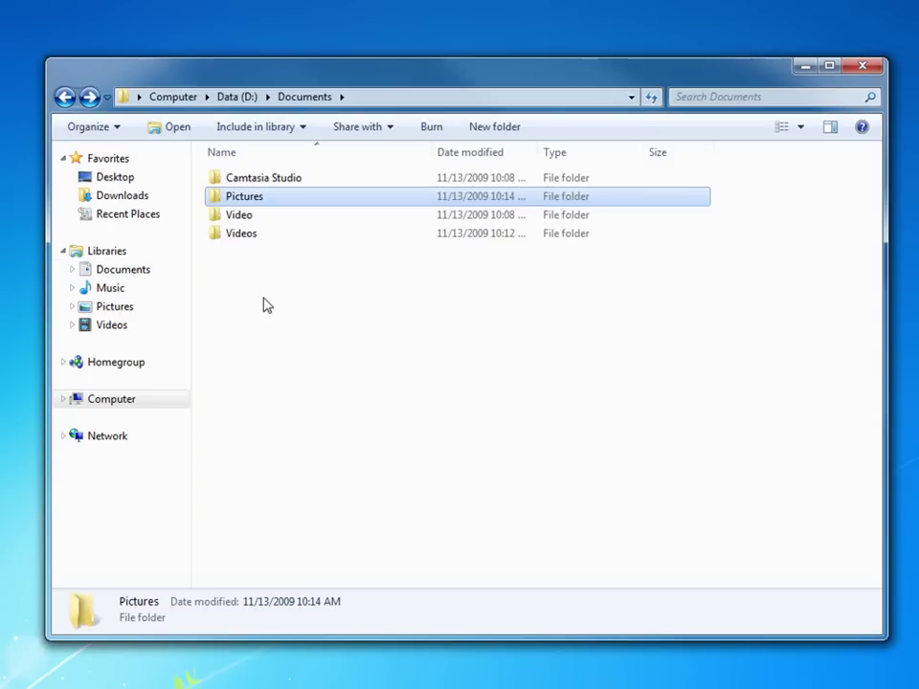
Create a new folder named 'Music' in D:\Documents.
{"action": "right_click", "coordinate": [307, 315]}
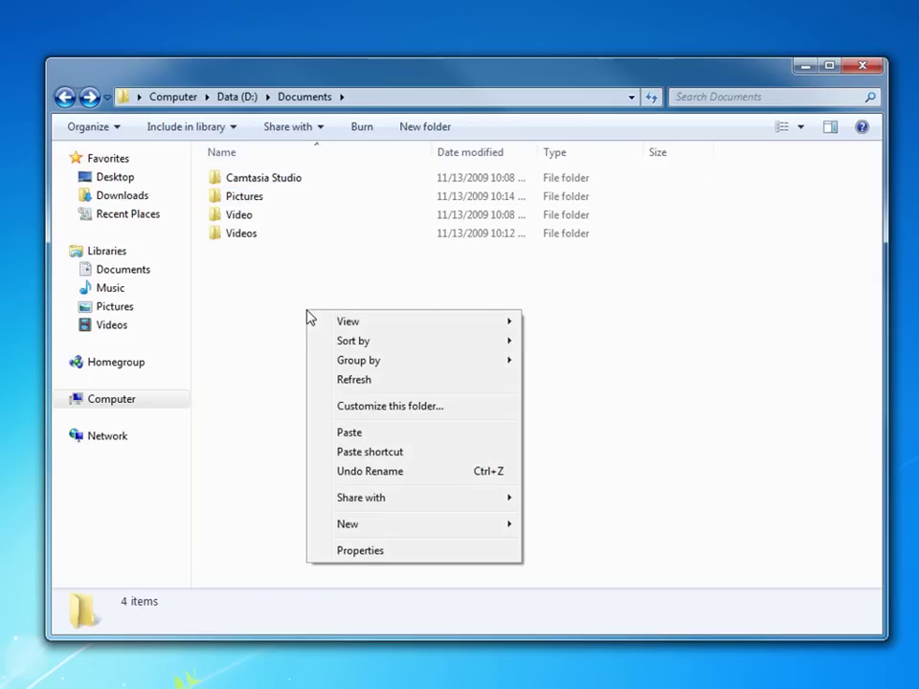
{"action": "mouse_move", "coordinate": [394, 529]}
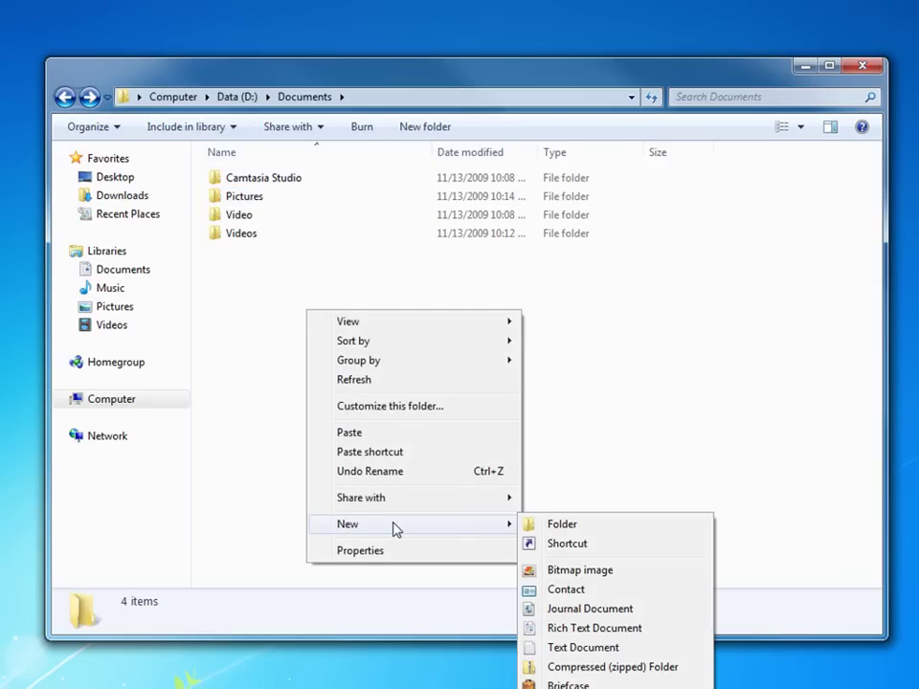
{"action": "left_click", "coordinate": [613, 417]}
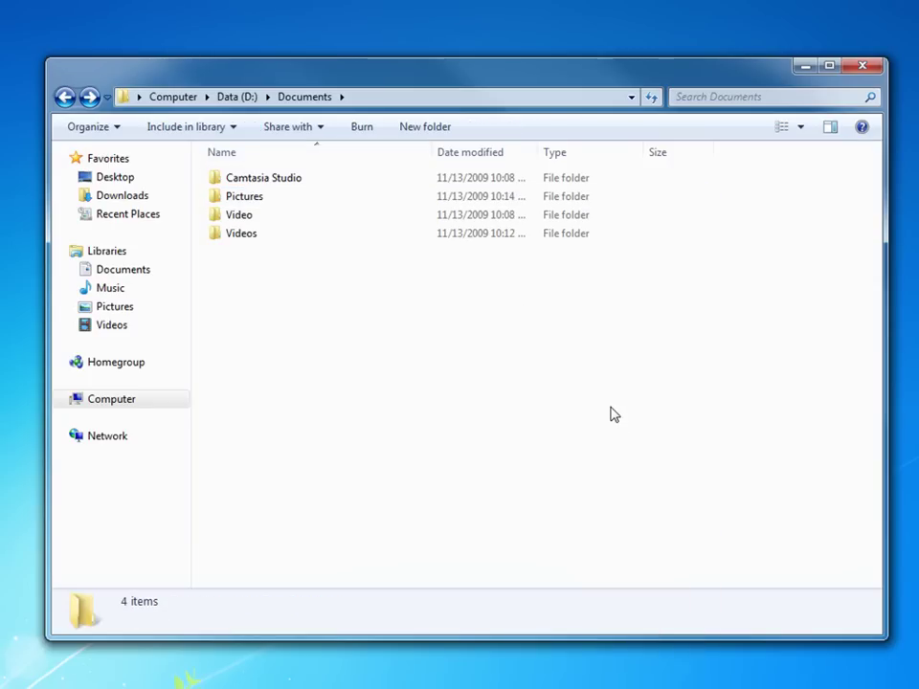
{"action": "left_click", "coordinate": [413, 128]}
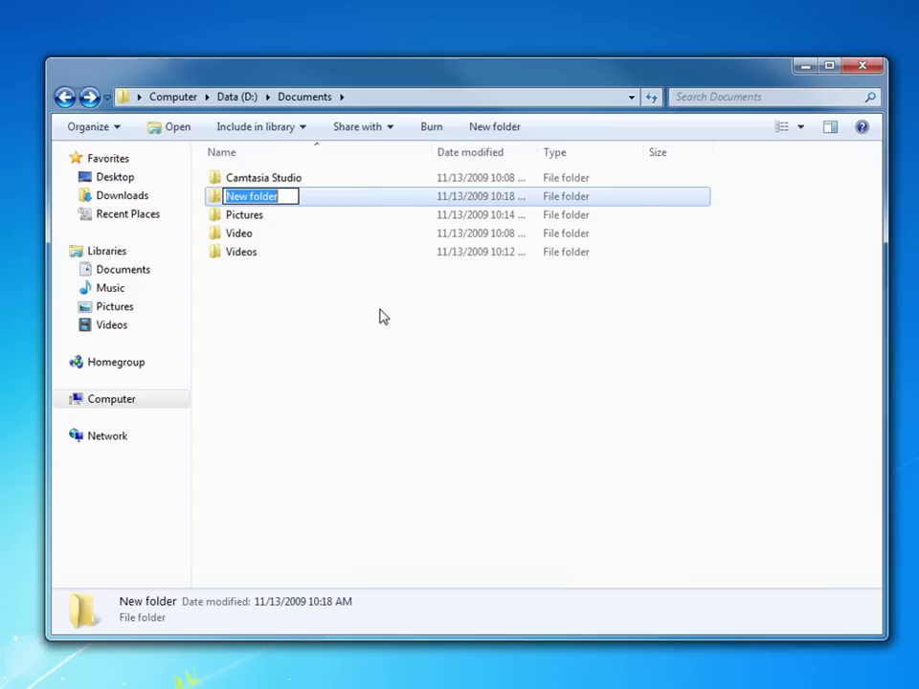
{"action": "type", "text": "Mu"}
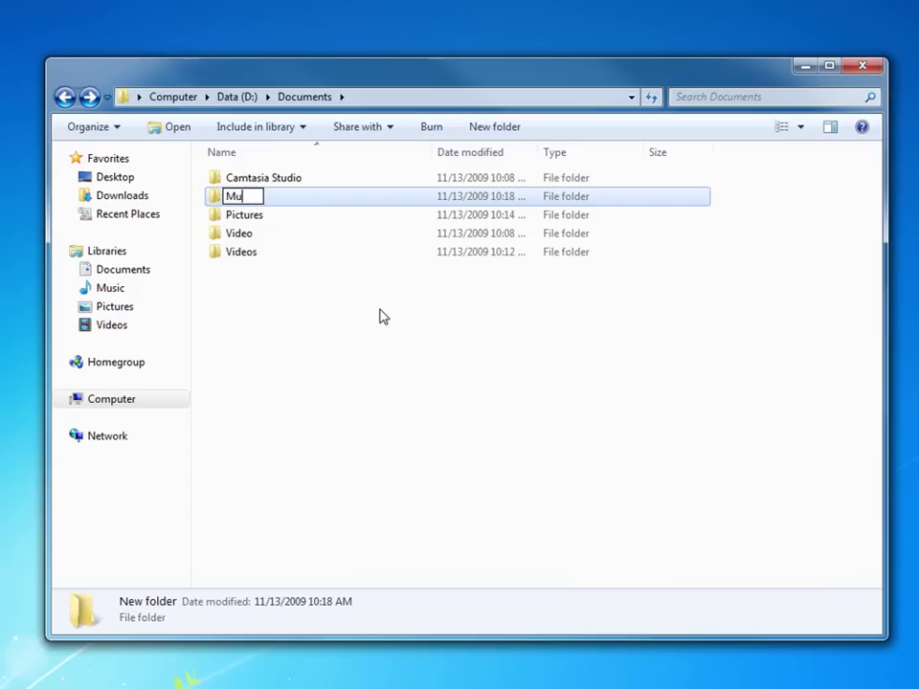
{"action": "type", "text": "sic"}
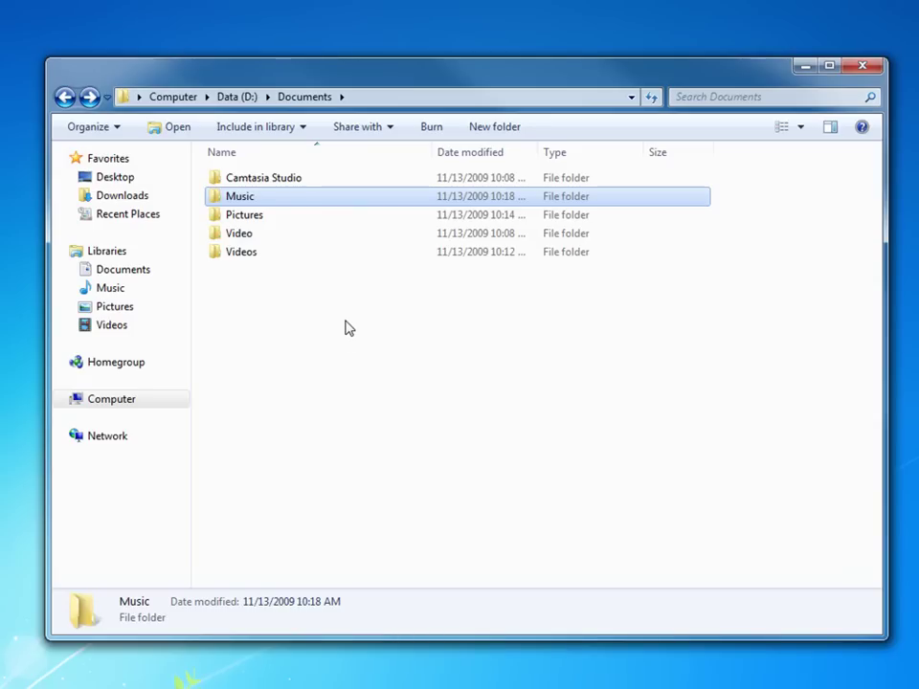
{"action": "left_click", "coordinate": [304, 351]}
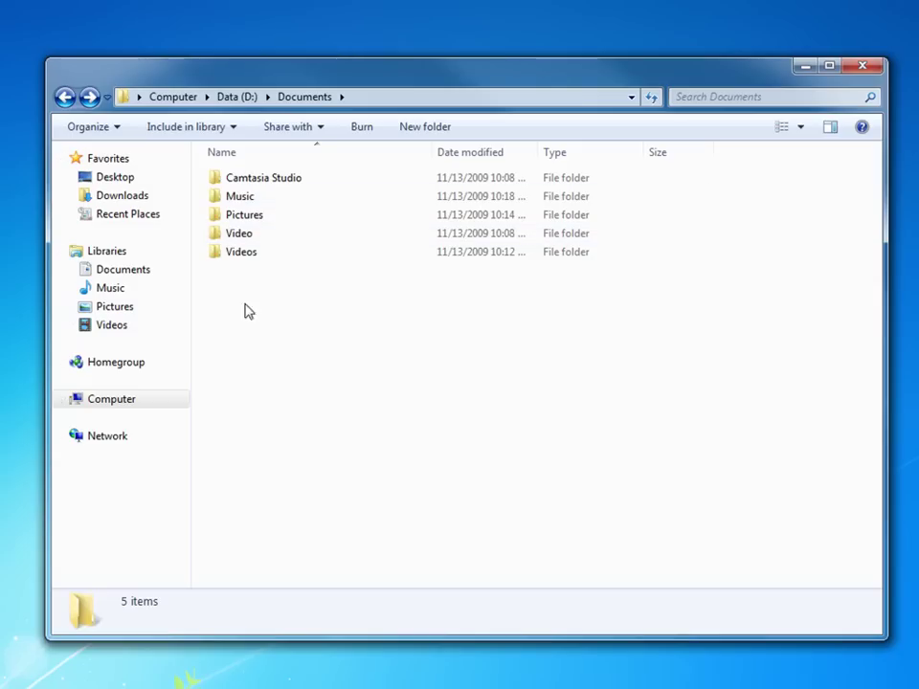
Open the Music library's Properties and review its My Music and Public Music locations.
{"action": "right_click", "coordinate": [121, 291]}
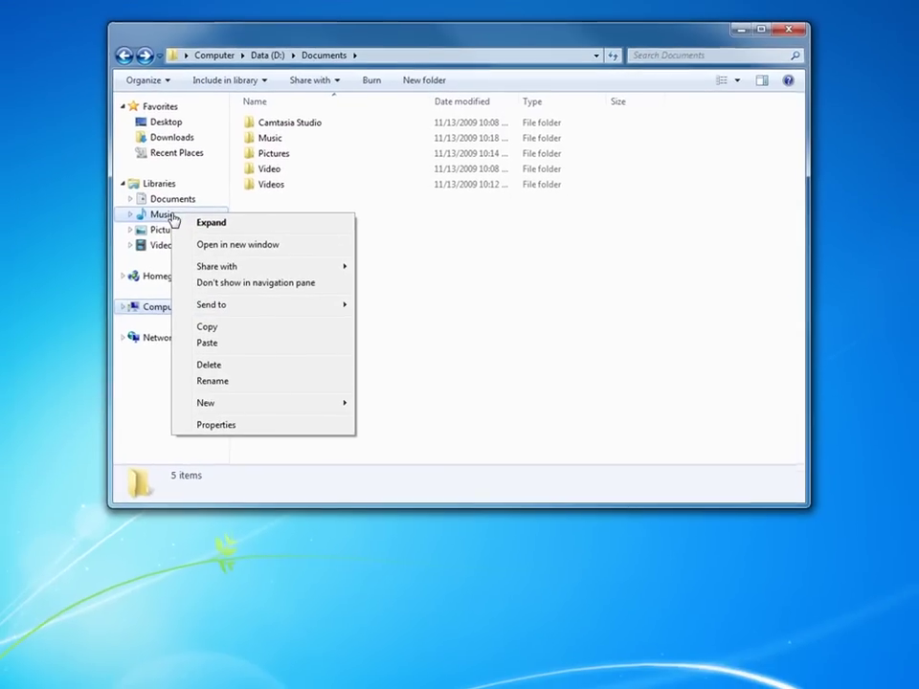
{"action": "left_click", "coordinate": [175, 541]}
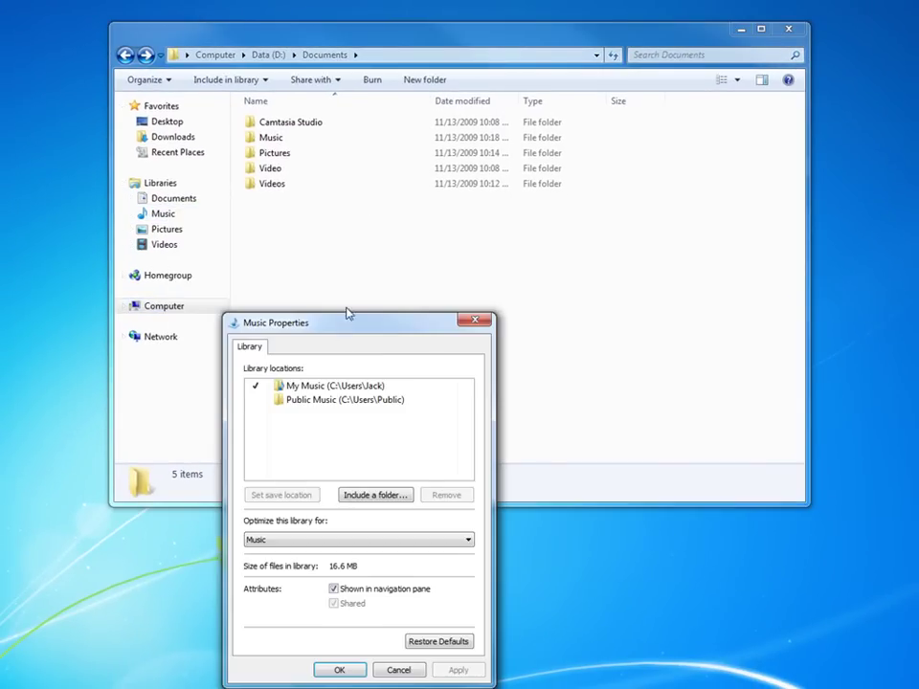
{"action": "left_click_drag", "start_coordinate": [345, 323], "coordinate": [311, 37]}
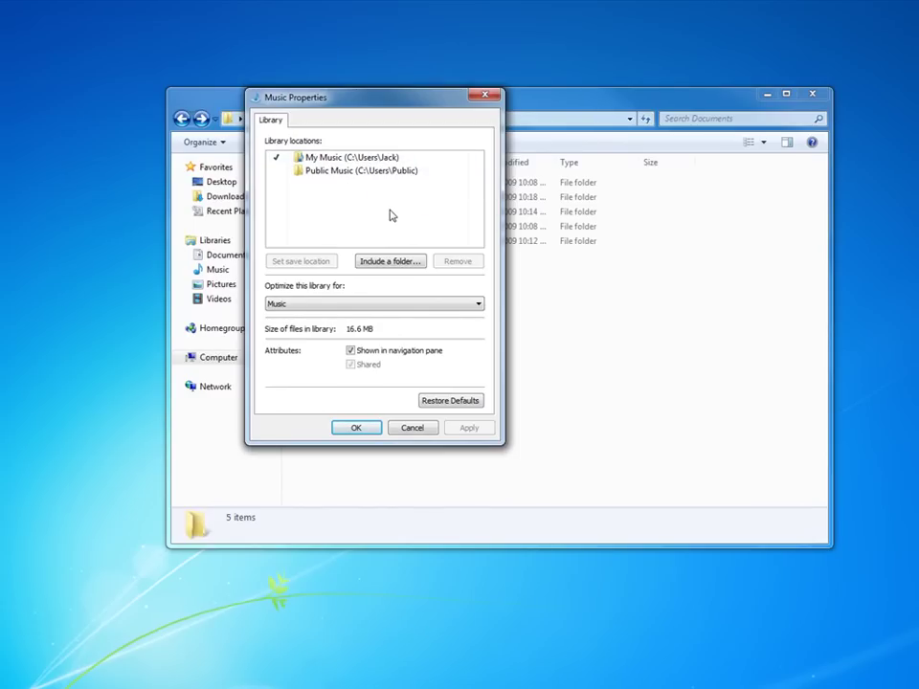
{"action": "left_click", "coordinate": [318, 174]}
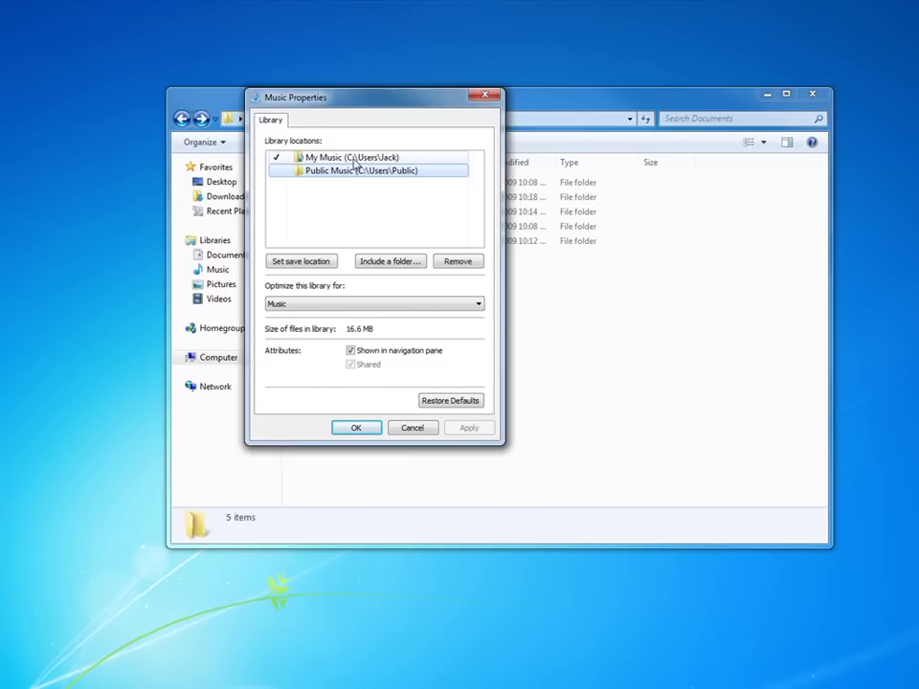
{"action": "left_click", "coordinate": [318, 158]}
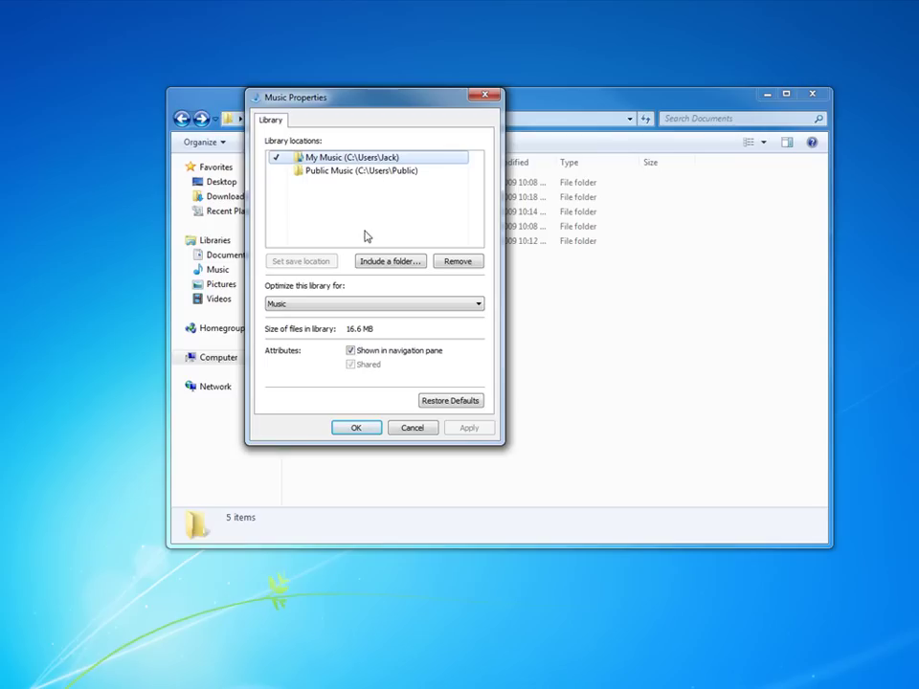
Include the D:\Documents\Music folder as a new location of the Music library.
{"action": "left_click", "coordinate": [382, 265]}
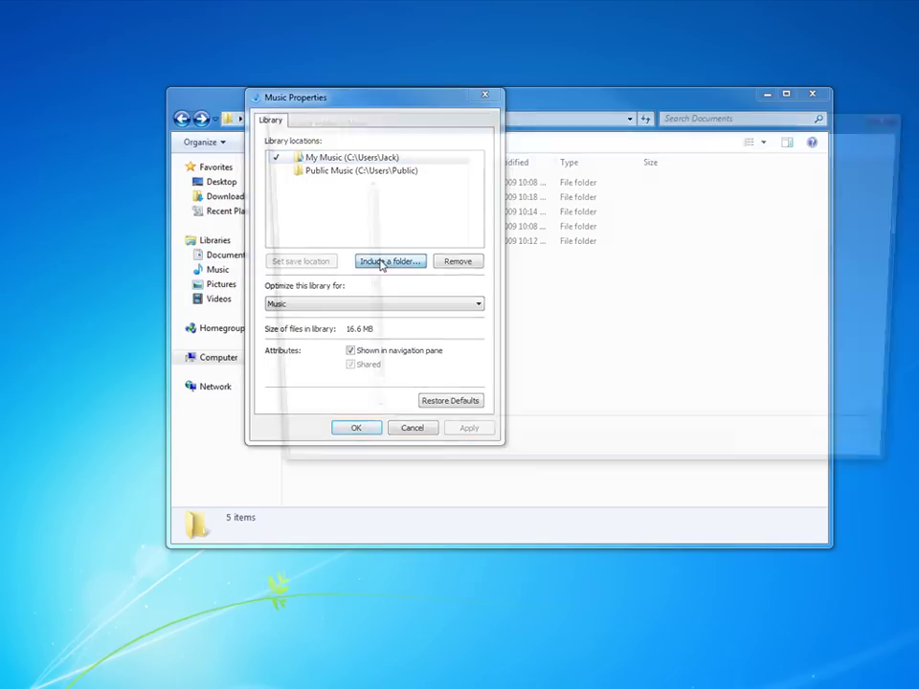
{"action": "left_click_drag", "start_coordinate": [468, 119], "coordinate": [392, 92]}
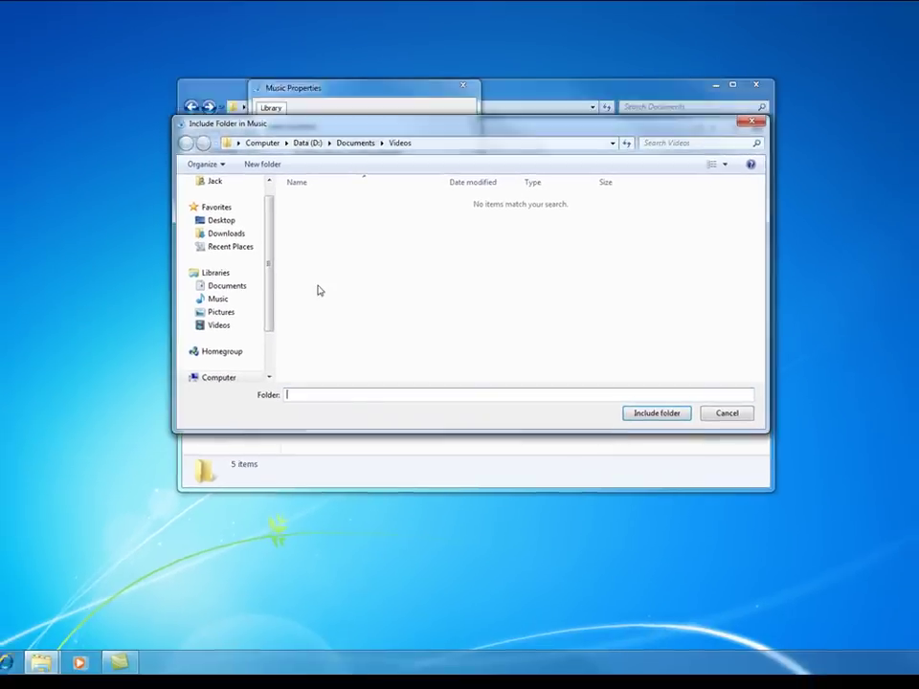
{"action": "left_click_drag", "start_coordinate": [238, 96], "coordinate": [237, 503]}
{"action": "left_click_drag", "start_coordinate": [319, 410], "coordinate": [328, 75]}
{"action": "left_click", "coordinate": [212, 326]}
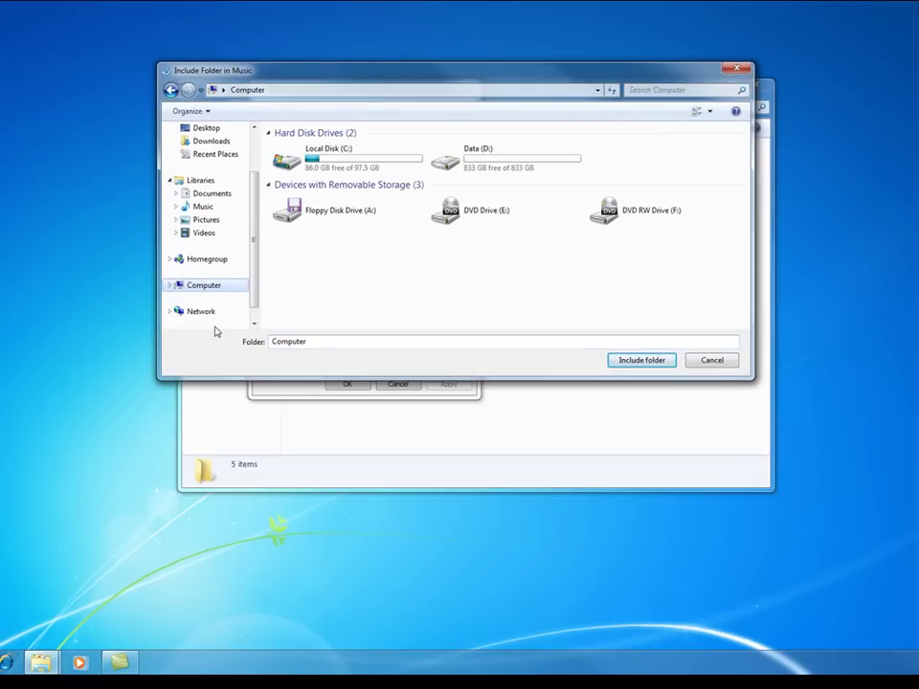
{"action": "double_click", "coordinate": [455, 165]}
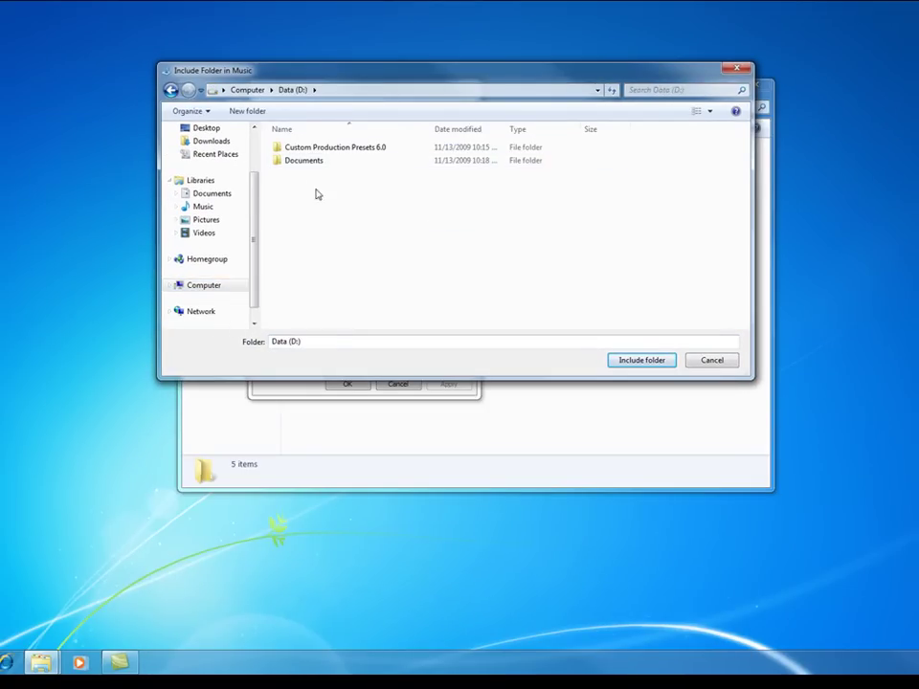
{"action": "double_click", "coordinate": [292, 164]}
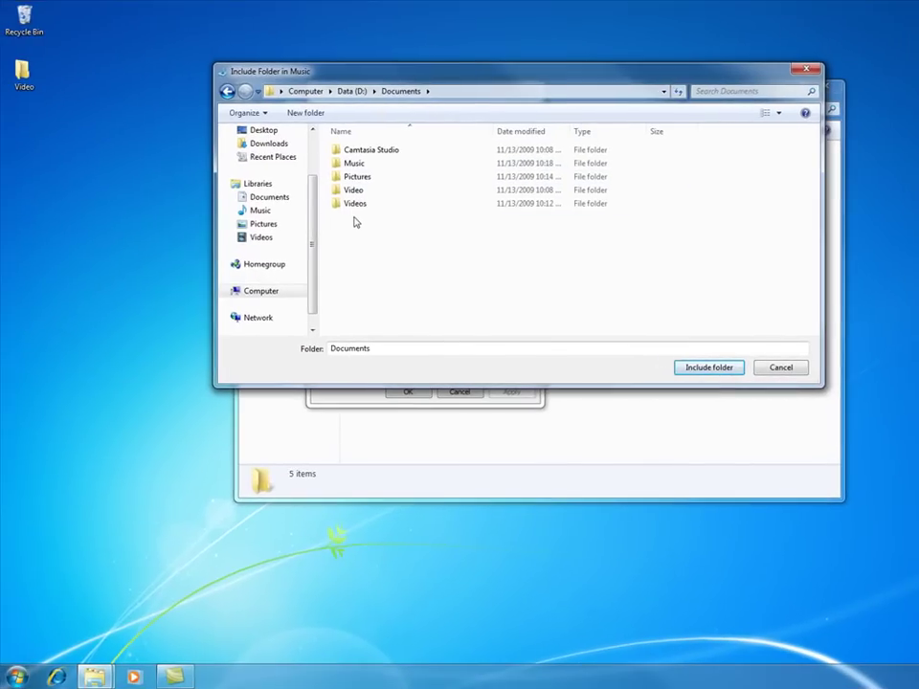
{"action": "double_click", "coordinate": [356, 166]}
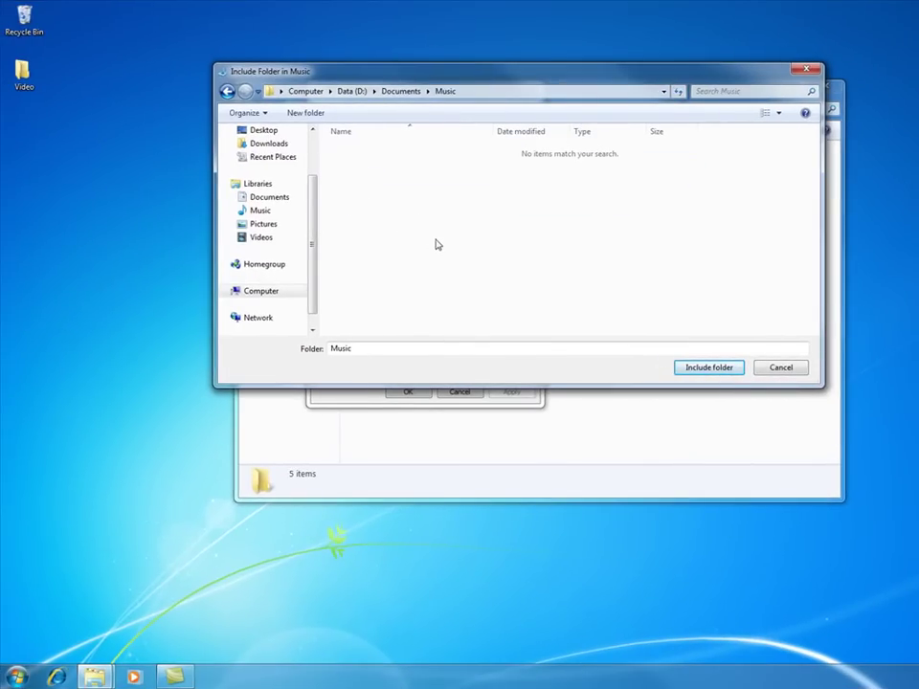
{"action": "left_click", "coordinate": [706, 369]}
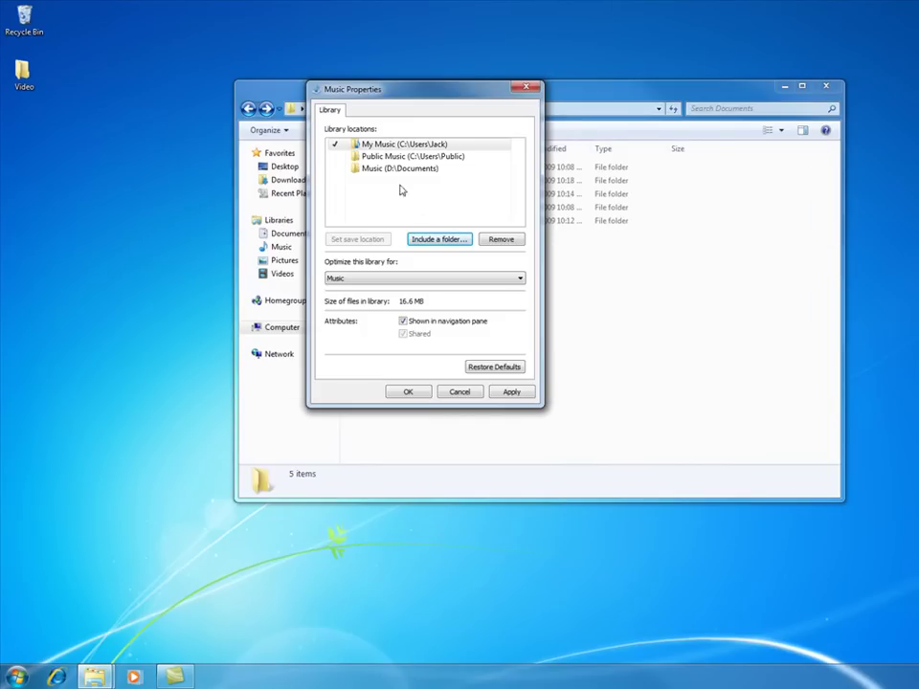
{"action": "left_click", "coordinate": [403, 169]}
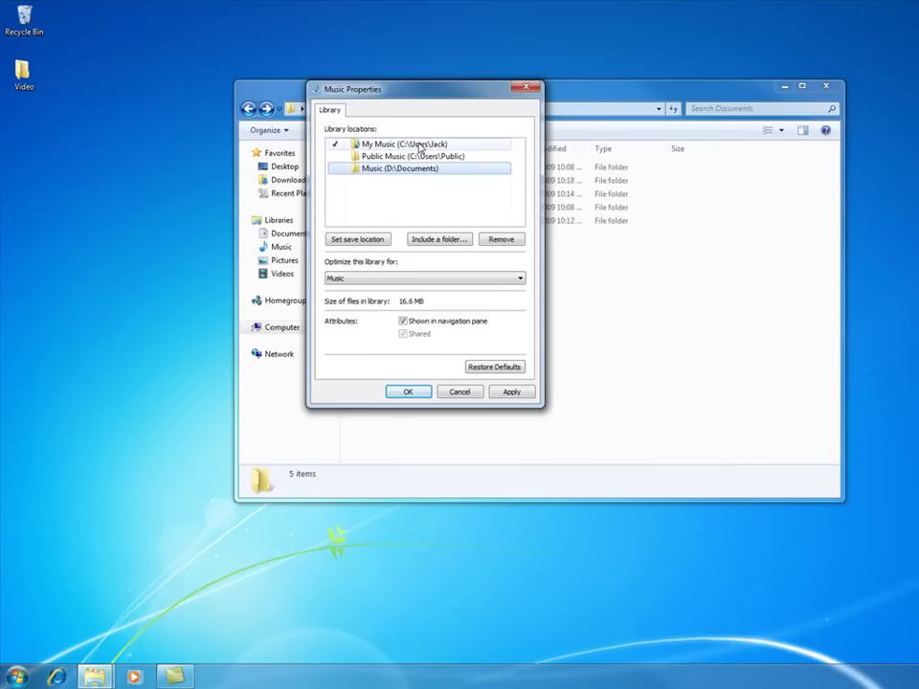
Make D:\Documents\Music the default save location and list it first, remove My Music, and apply.
{"action": "right_click", "coordinate": [408, 171]}
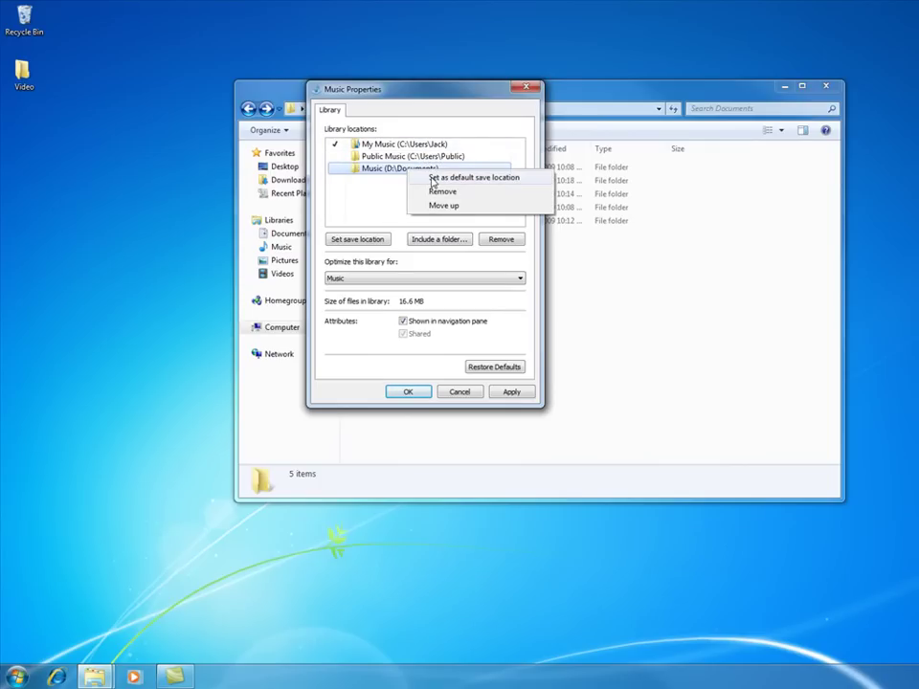
{"action": "left_click", "coordinate": [477, 178]}
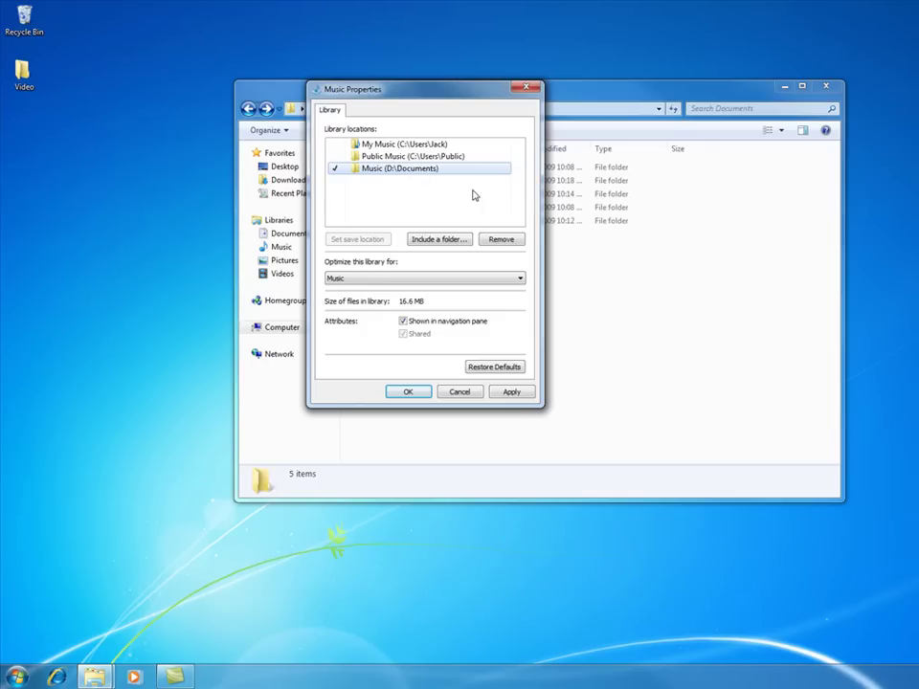
{"action": "left_click", "coordinate": [373, 145]}
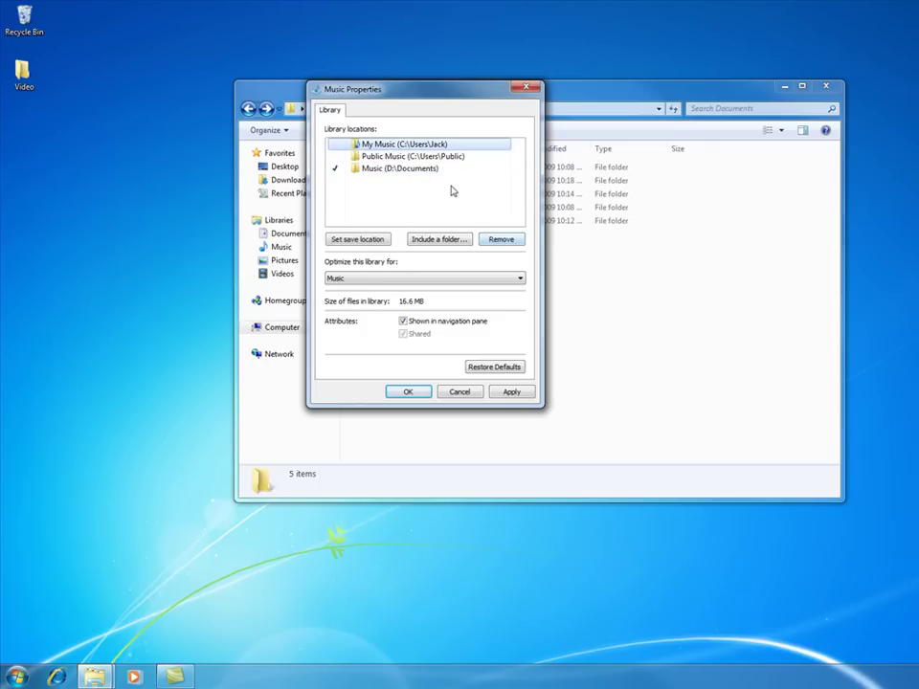
{"action": "left_click", "coordinate": [496, 241]}
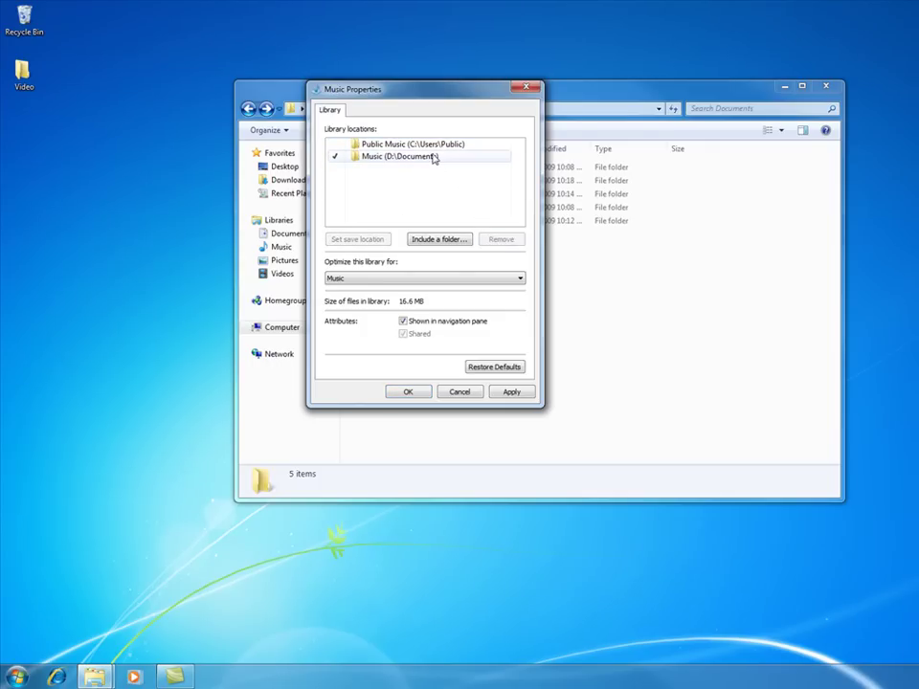
{"action": "mouse_move", "coordinate": [430, 158]}
{"action": "left_mouse_down"}
{"action": "mouse_move", "coordinate": [421, 105]}
{"action": "mouse_move", "coordinate": [421, 140]}
{"action": "left_mouse_up"}
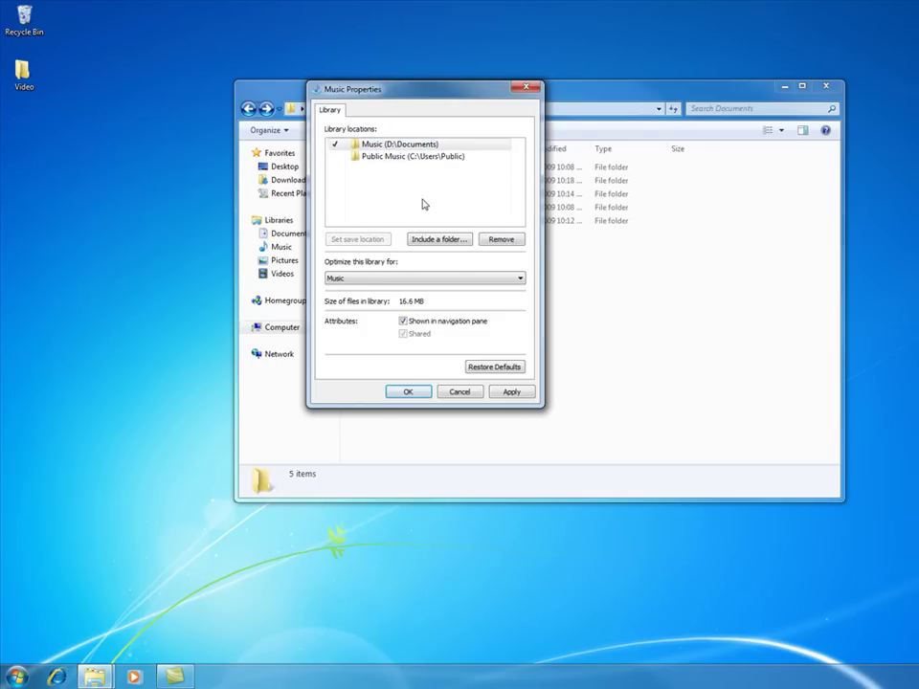
{"action": "left_click", "coordinate": [512, 393]}
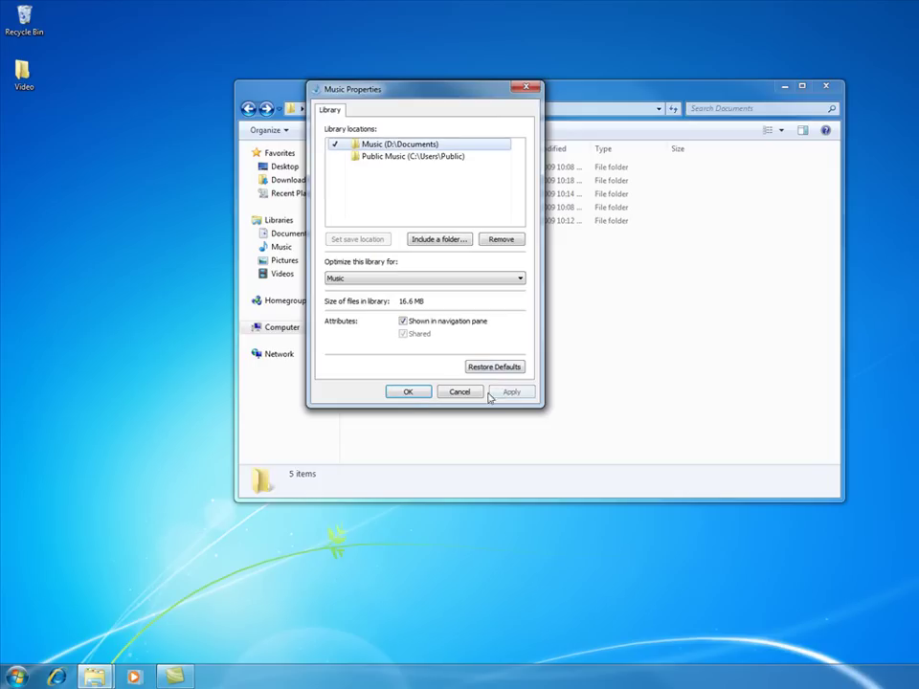
{"action": "left_click", "coordinate": [406, 392]}
{"action": "left_click", "coordinate": [16, 677]}
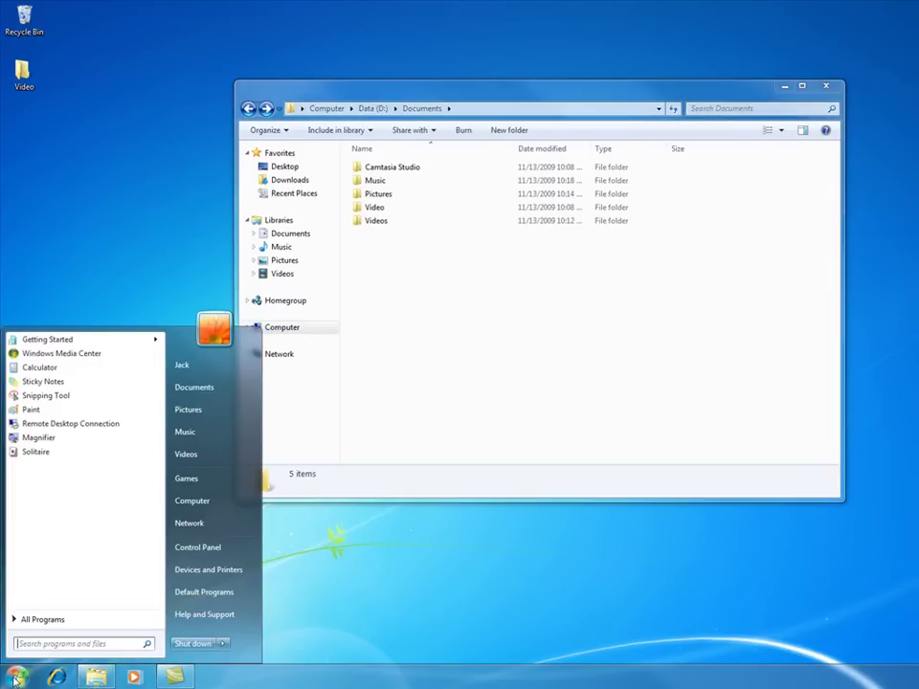
{"action": "left_click", "coordinate": [203, 432]}
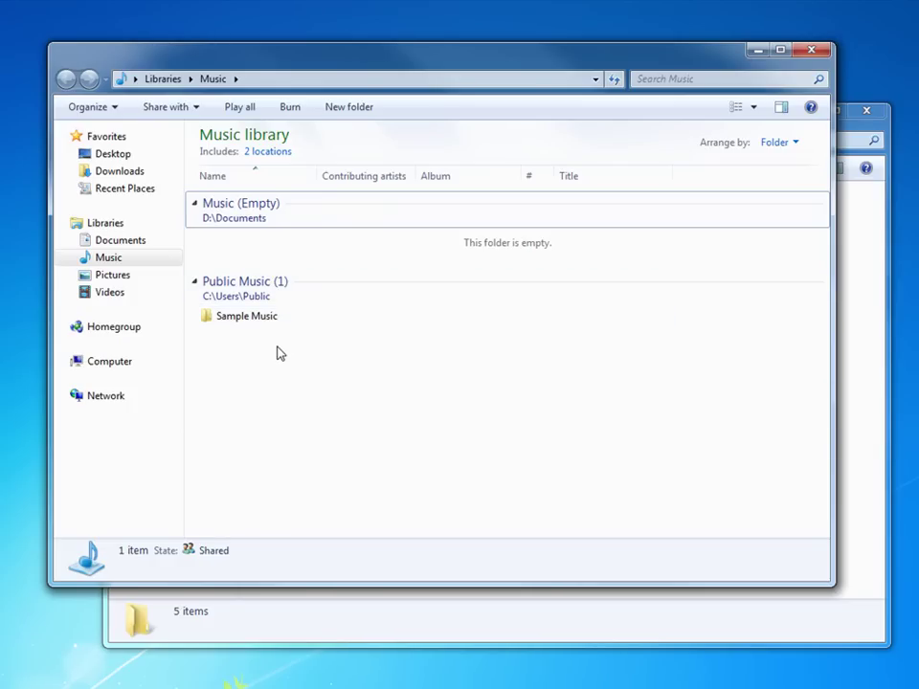
{"action": "left_click", "coordinate": [811, 50]}
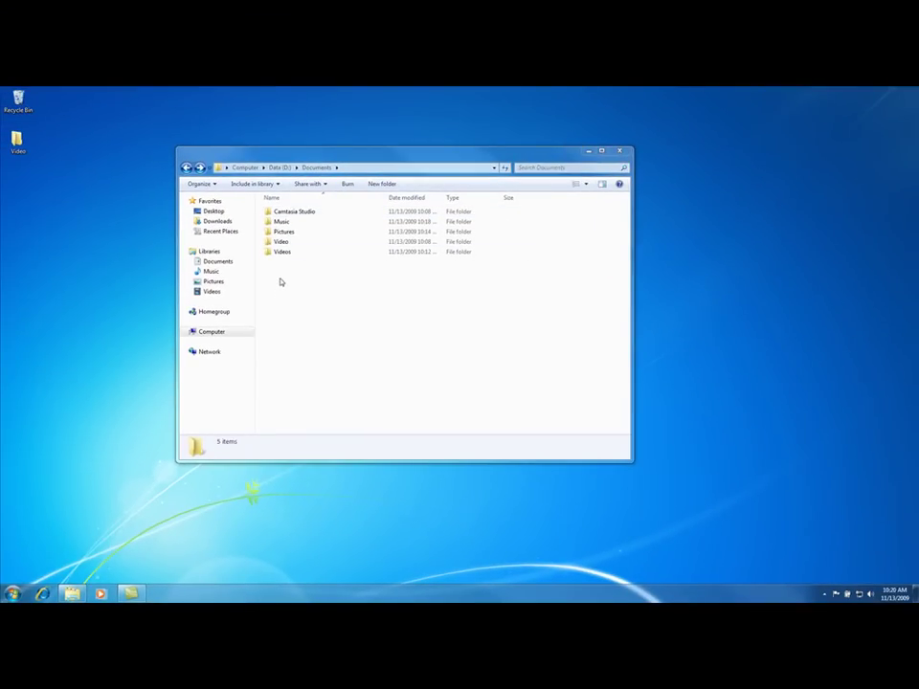
Open the Pictures library's Properties.
{"action": "left_click", "coordinate": [213, 282]}
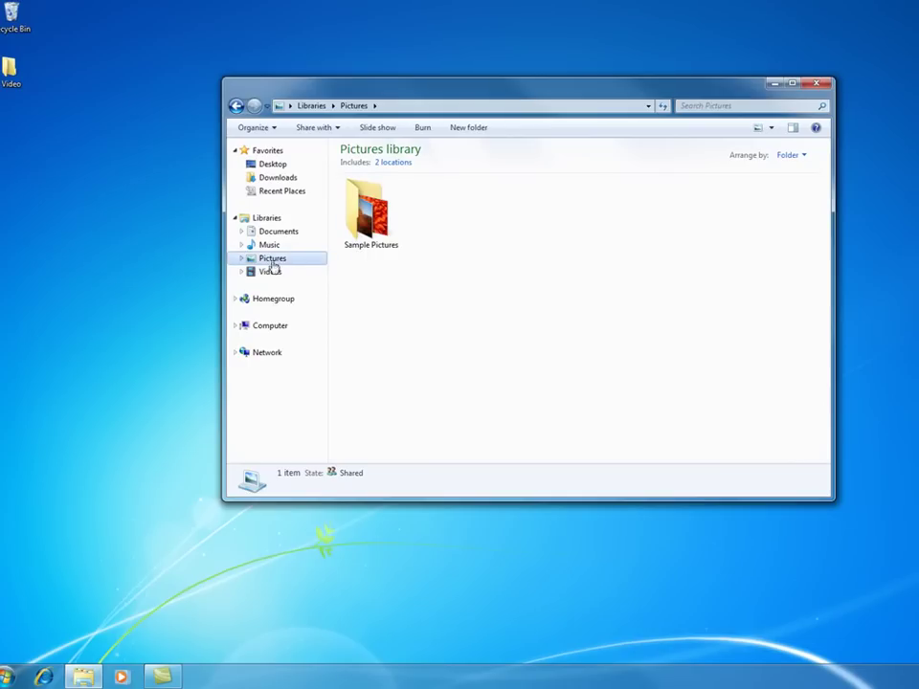
{"action": "right_click", "coordinate": [216, 283]}
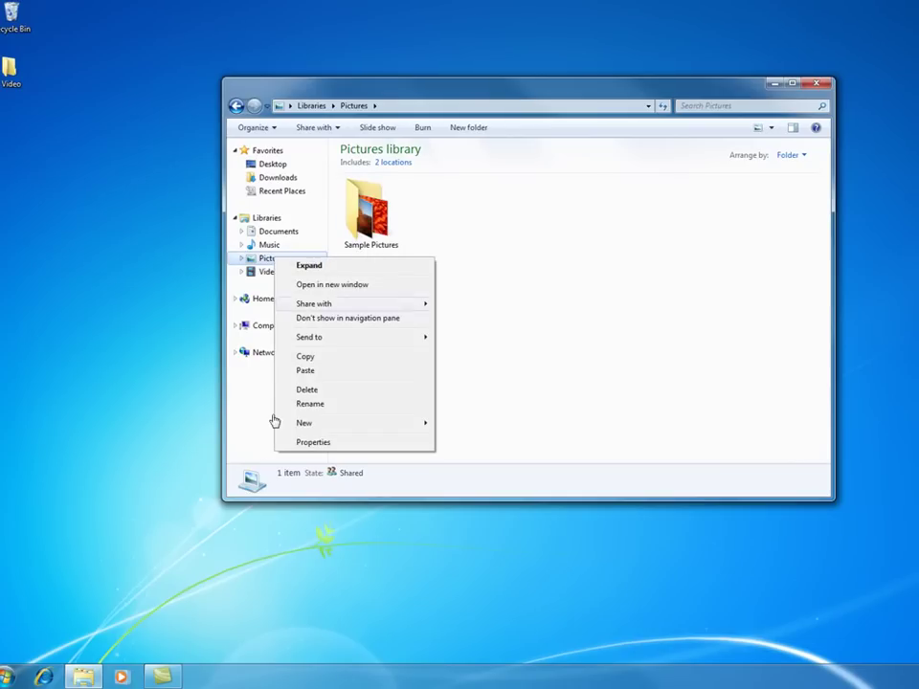
{"action": "left_click", "coordinate": [311, 443]}
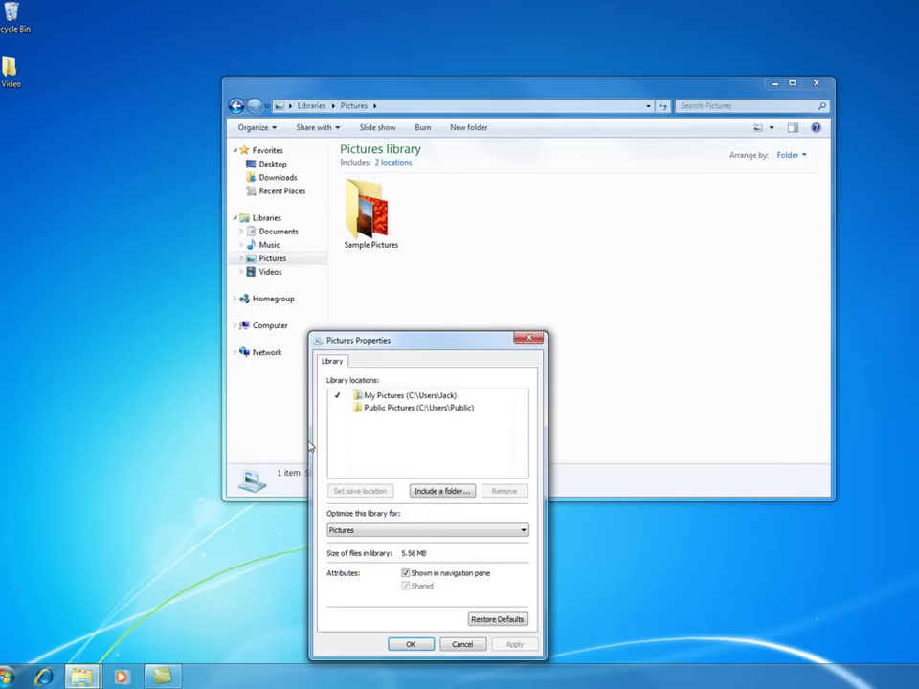
{"action": "left_click_drag", "start_coordinate": [424, 341], "coordinate": [396, 100]}
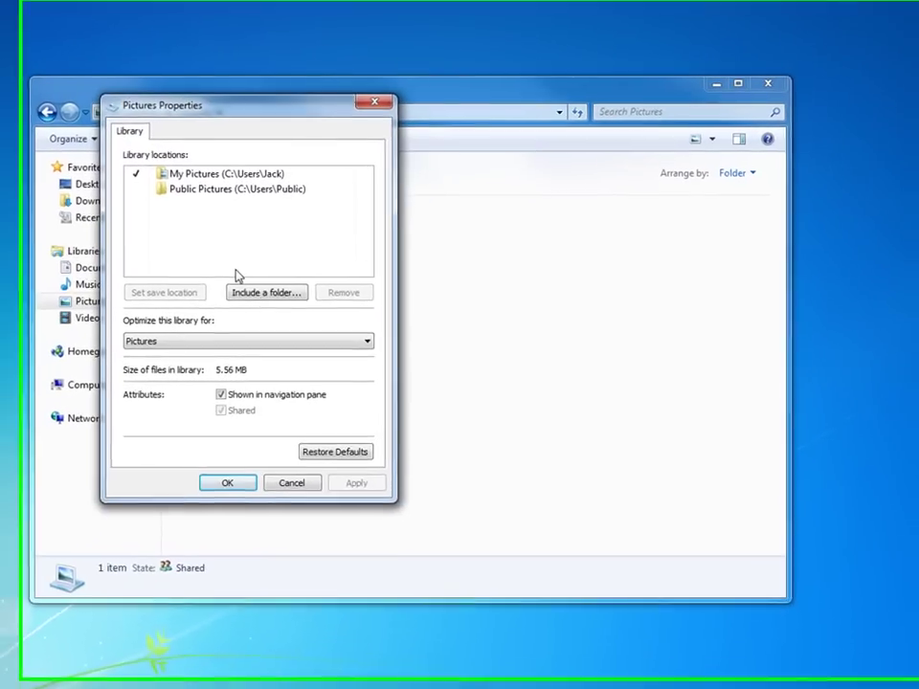
Include the D:\Documents\Pictures folder as a location of the Pictures library.
{"action": "left_click", "coordinate": [418, 262]}
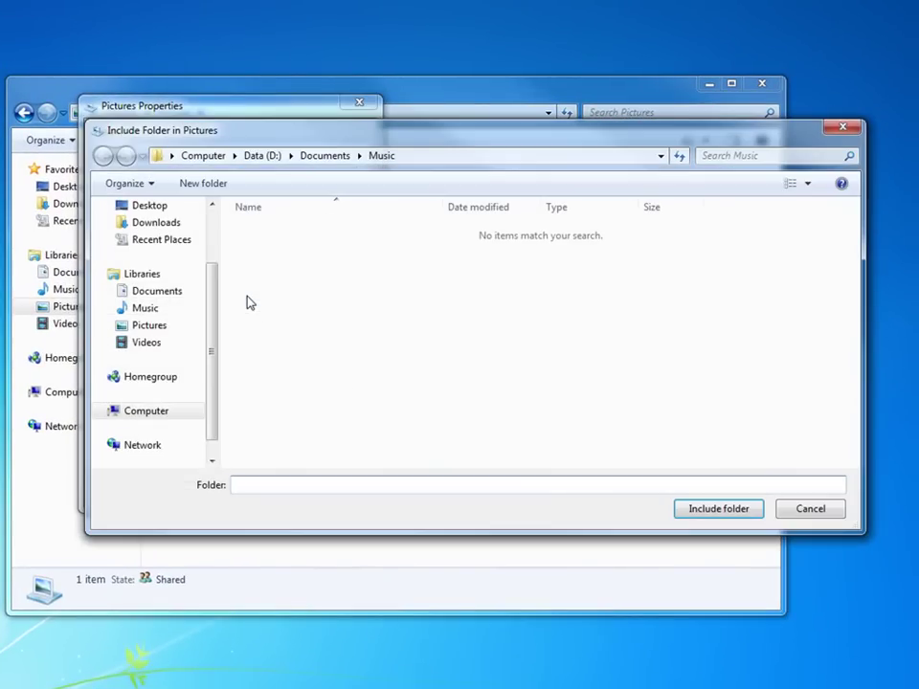
{"action": "left_click", "coordinate": [148, 412]}
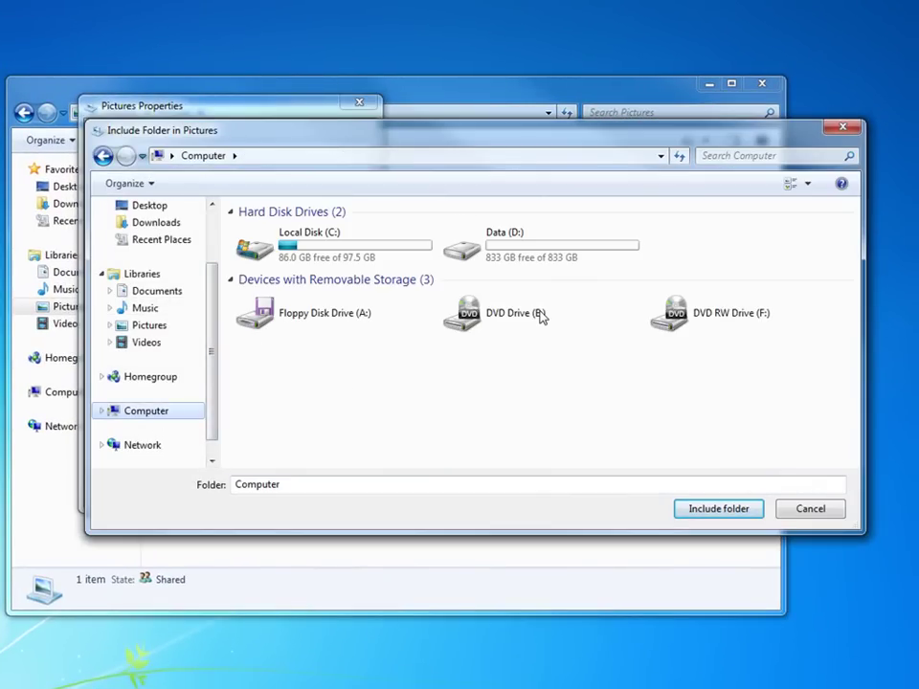
{"action": "double_click", "coordinate": [508, 245]}
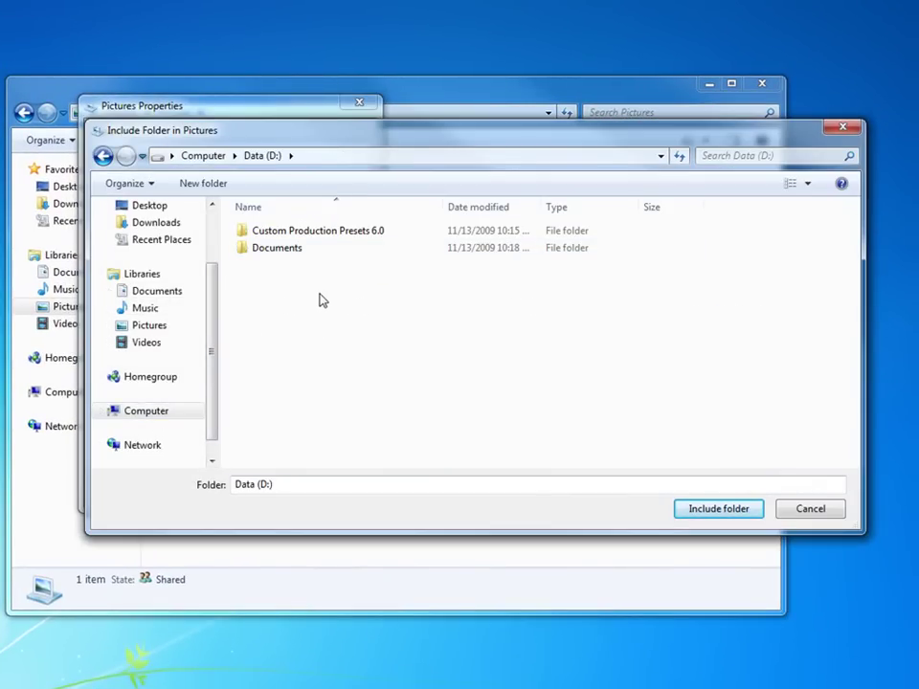
{"action": "double_click", "coordinate": [279, 251]}
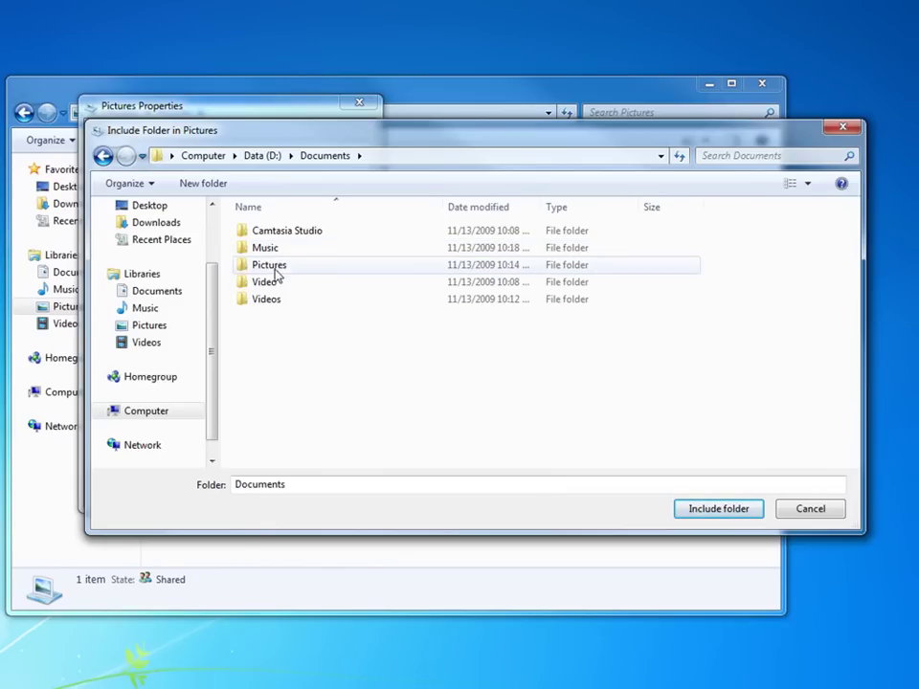
{"action": "double_click", "coordinate": [269, 265]}
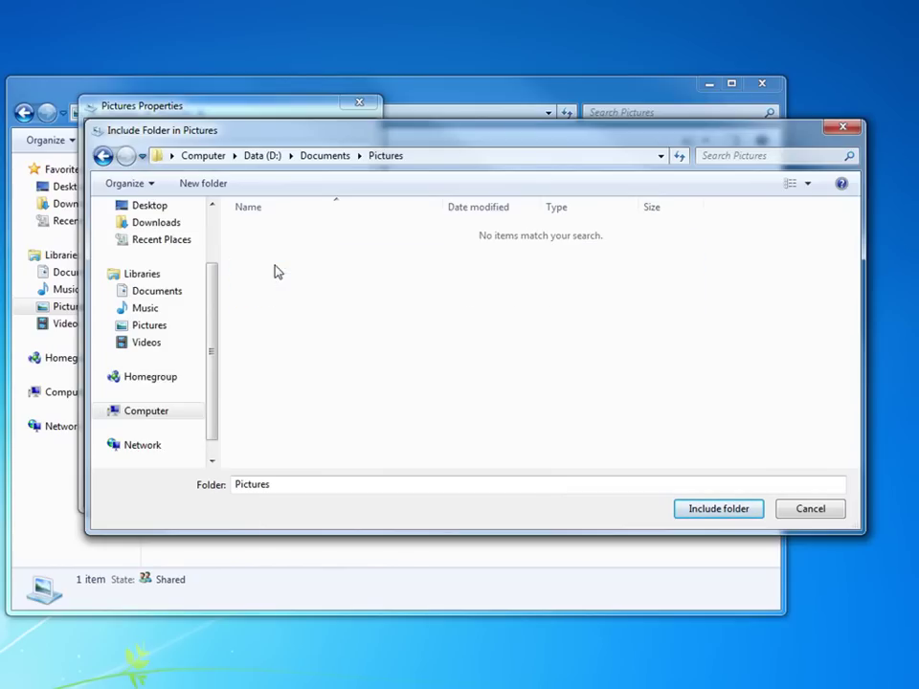
{"action": "left_click", "coordinate": [706, 512]}
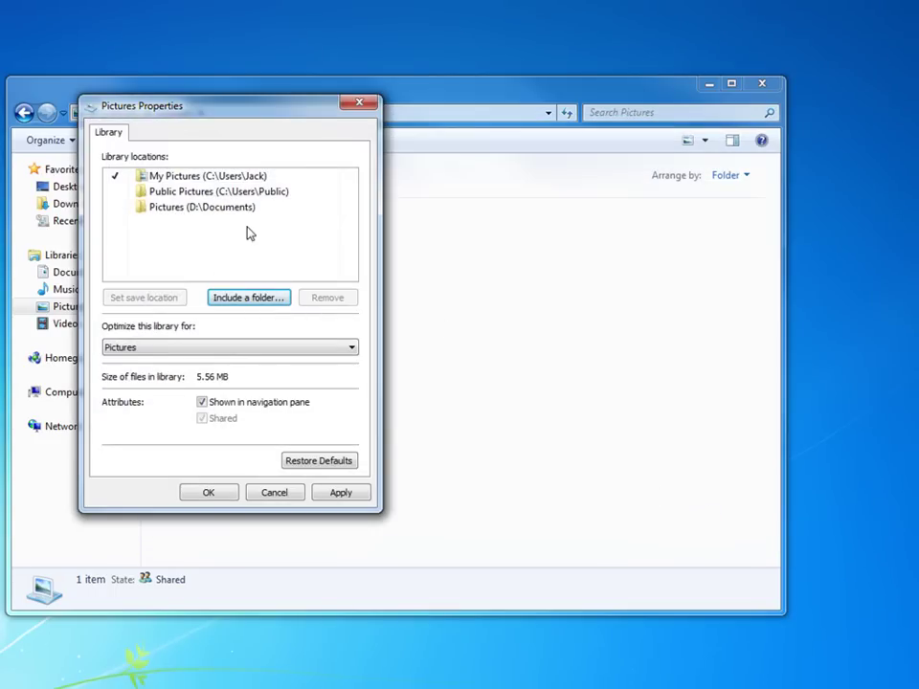
{"action": "left_click", "coordinate": [196, 209]}
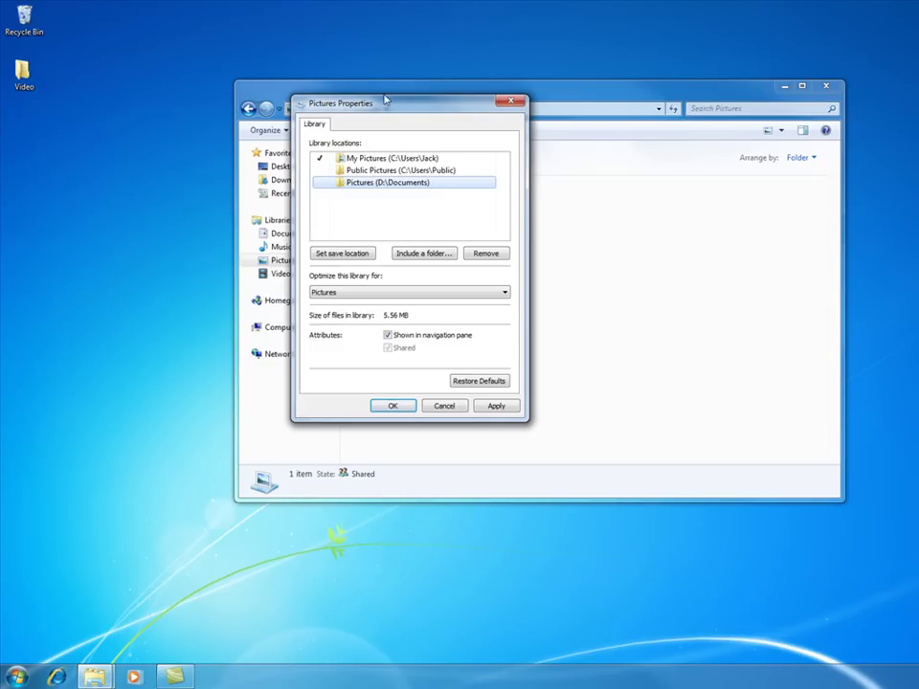
{"action": "left_click_drag", "start_coordinate": [397, 110], "coordinate": [455, 94]}
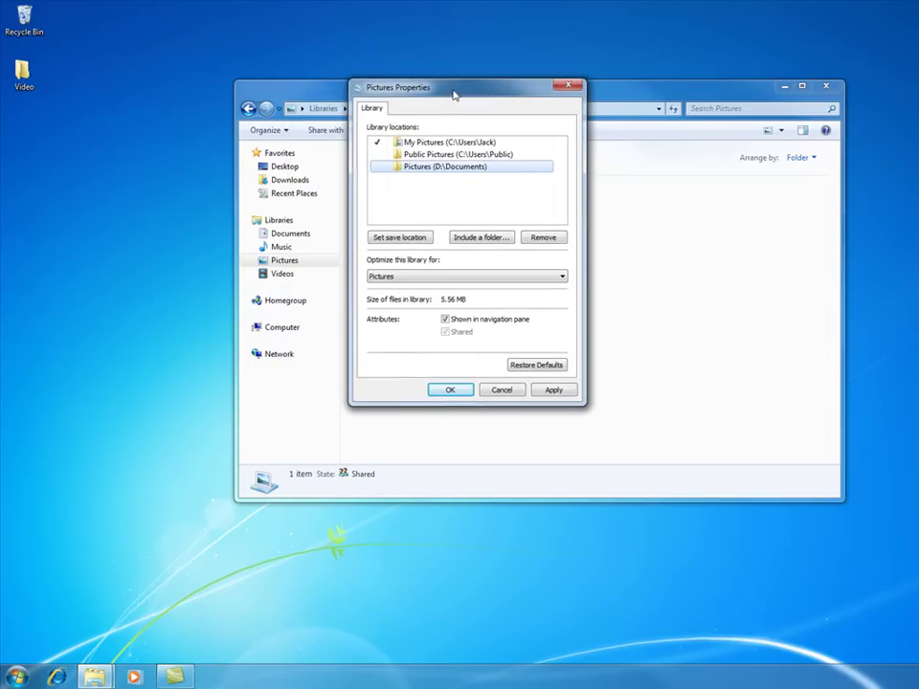
Make D:\Documents\Pictures the default save location and list it first, remove My Pictures, and apply.
{"action": "right_click", "coordinate": [452, 175]}
{"action": "left_click", "coordinate": [486, 180]}
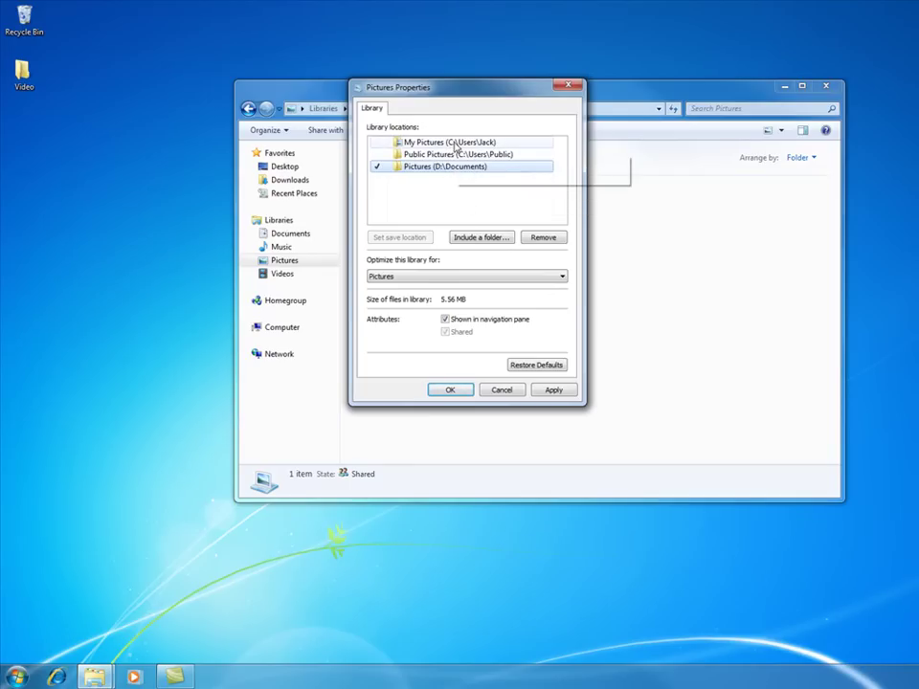
{"action": "right_click", "coordinate": [456, 146]}
{"action": "left_click", "coordinate": [477, 164]}
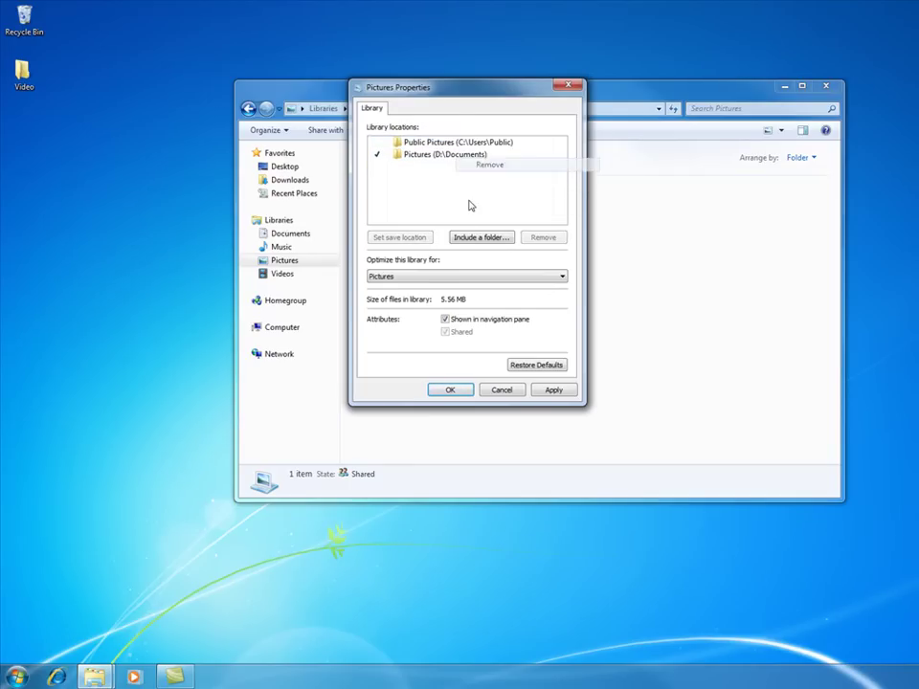
{"action": "left_click_drag", "start_coordinate": [461, 160], "coordinate": [463, 141]}
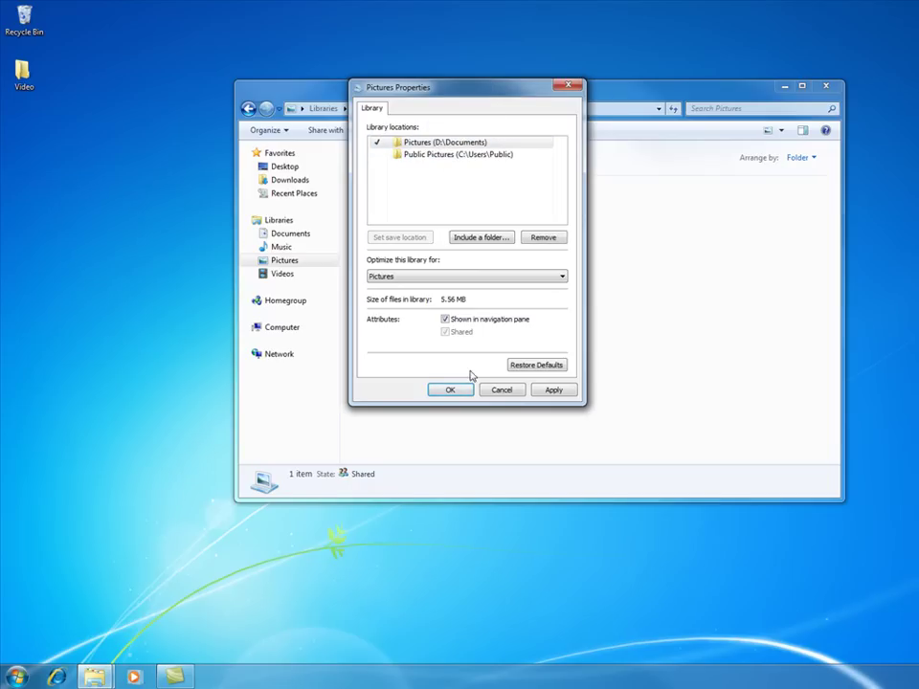
{"action": "left_click", "coordinate": [553, 392]}
{"action": "left_click", "coordinate": [447, 393]}
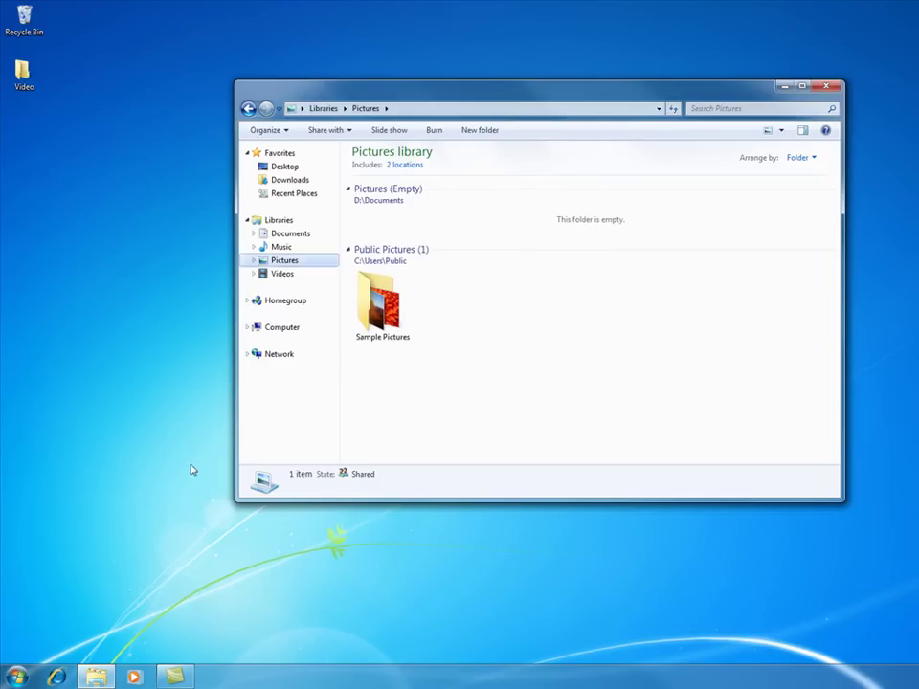
Reopen the Pictures library and collapse then expand the Pictures (D:\Documents) group.
{"action": "left_click", "coordinate": [16, 677]}
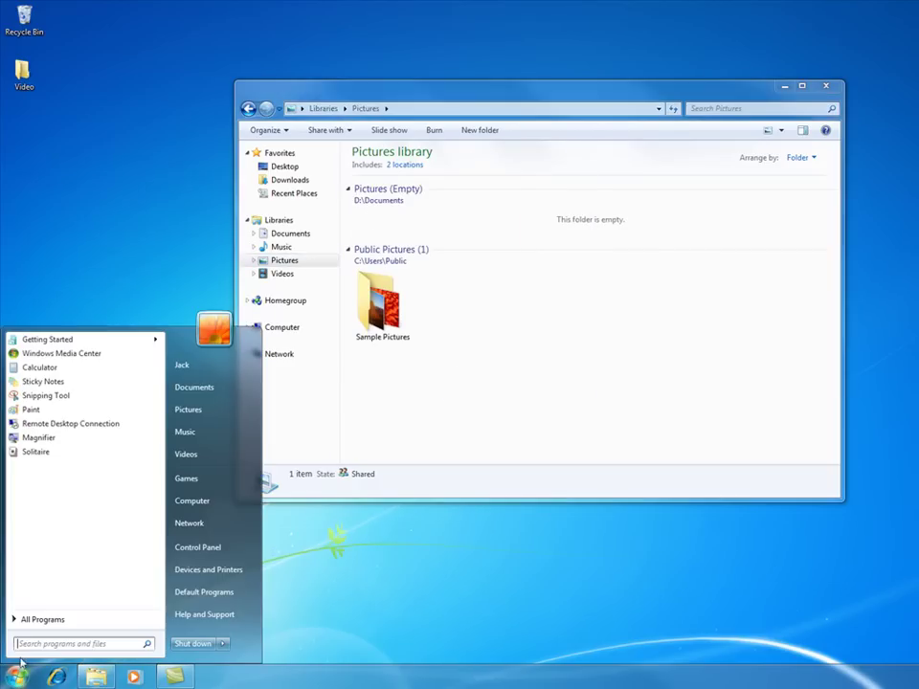
{"action": "left_click", "coordinate": [197, 417]}
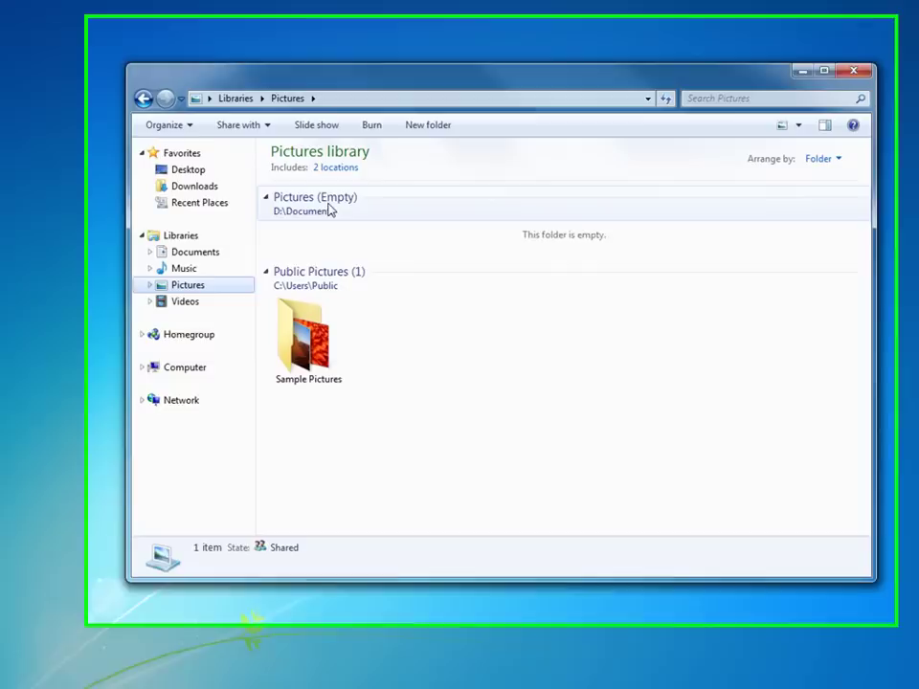
{"action": "left_click", "coordinate": [398, 203]}
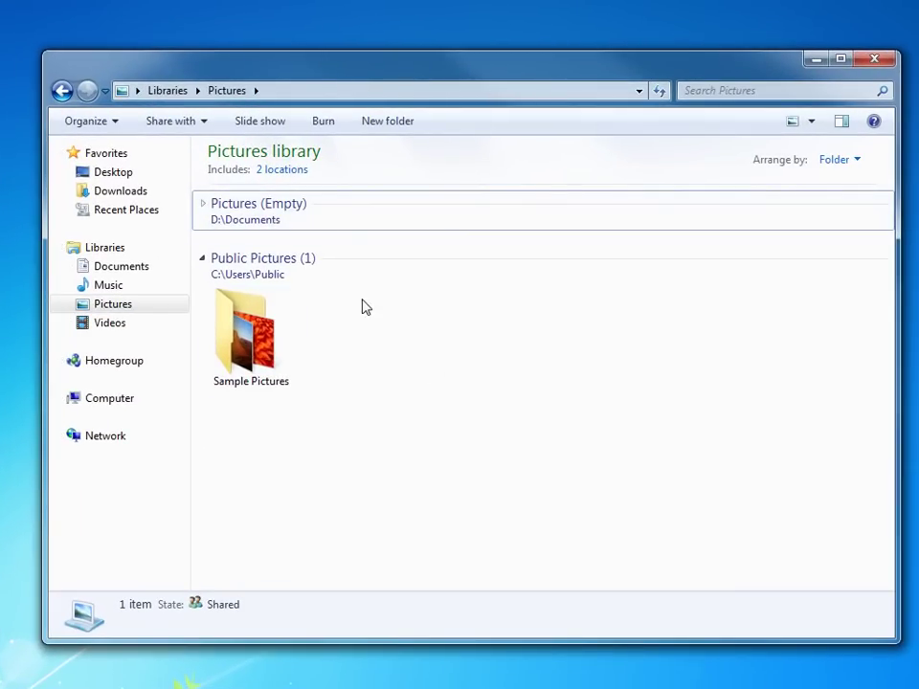
{"action": "left_click", "coordinate": [319, 216]}
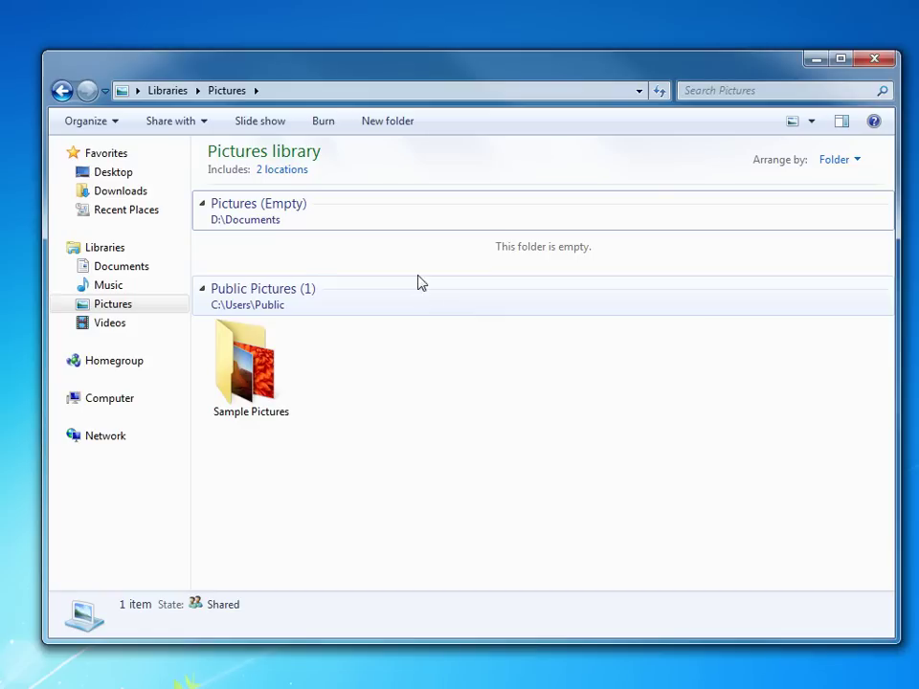
Dismiss the library's context menu and show the desktop with Win+D.
{"action": "right_click", "coordinate": [417, 246]}
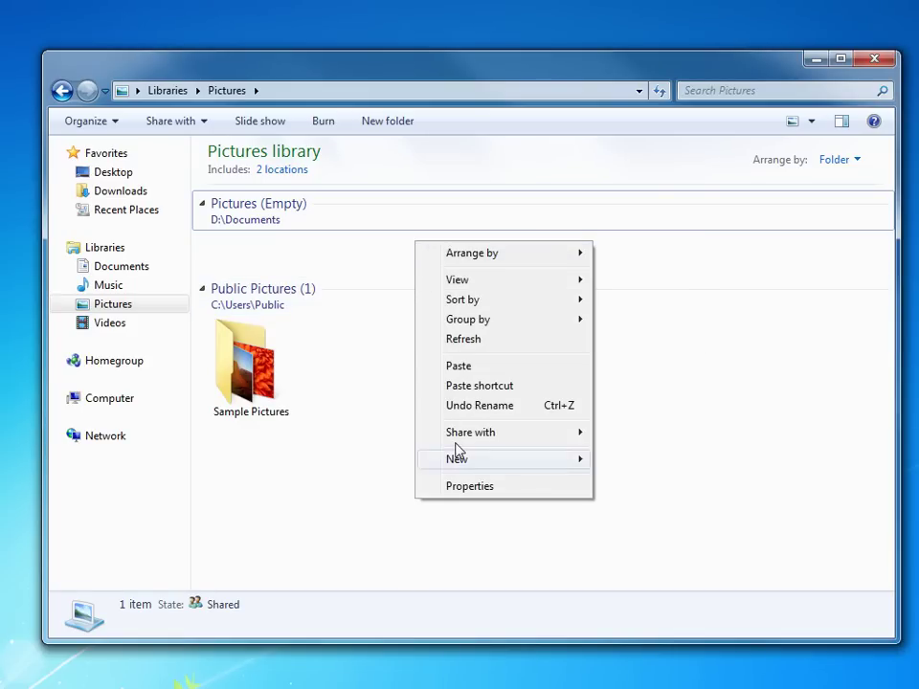
{"action": "mouse_move", "coordinate": [463, 461]}
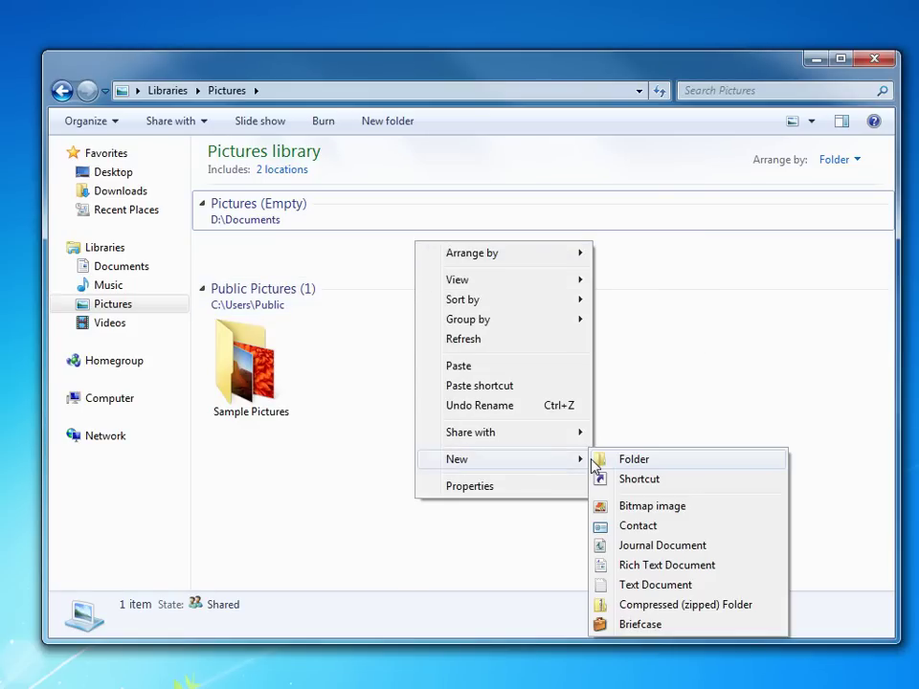
{"action": "left_click", "coordinate": [373, 274]}
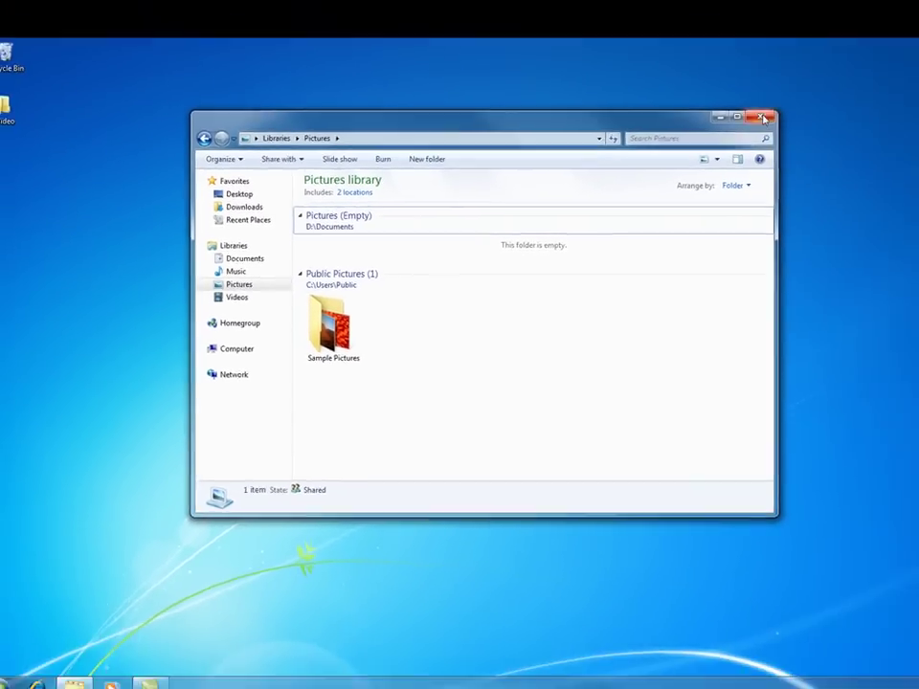
{"action": "key", "text": "super+d"}
Reopen Documents from Start and confirm the Music, Pictures and Videos libraries each use D:\Documents.
{"action": "left_click", "coordinate": [13, 594]}
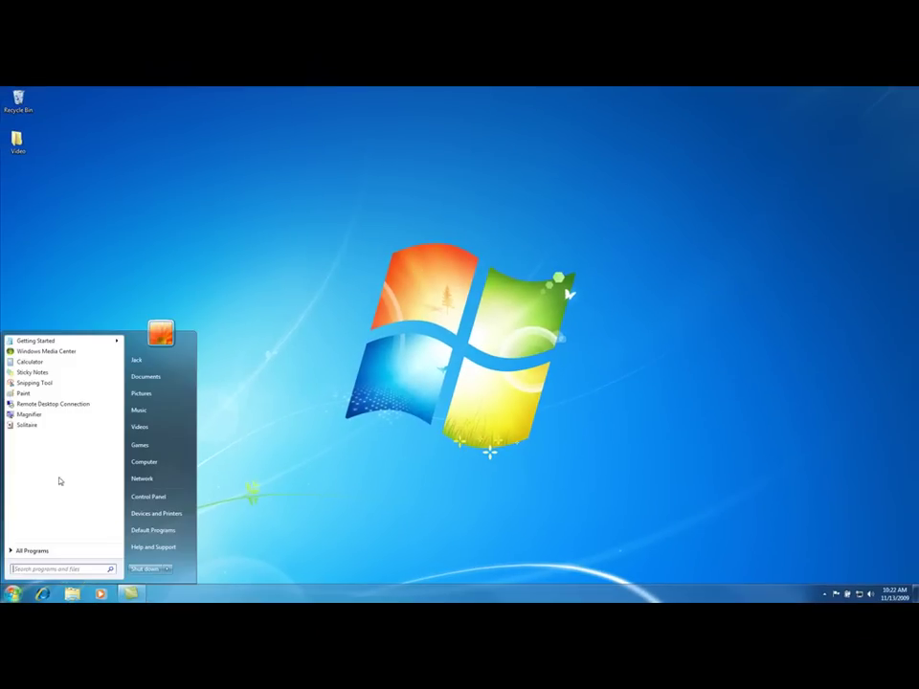
{"action": "left_click", "coordinate": [147, 377]}
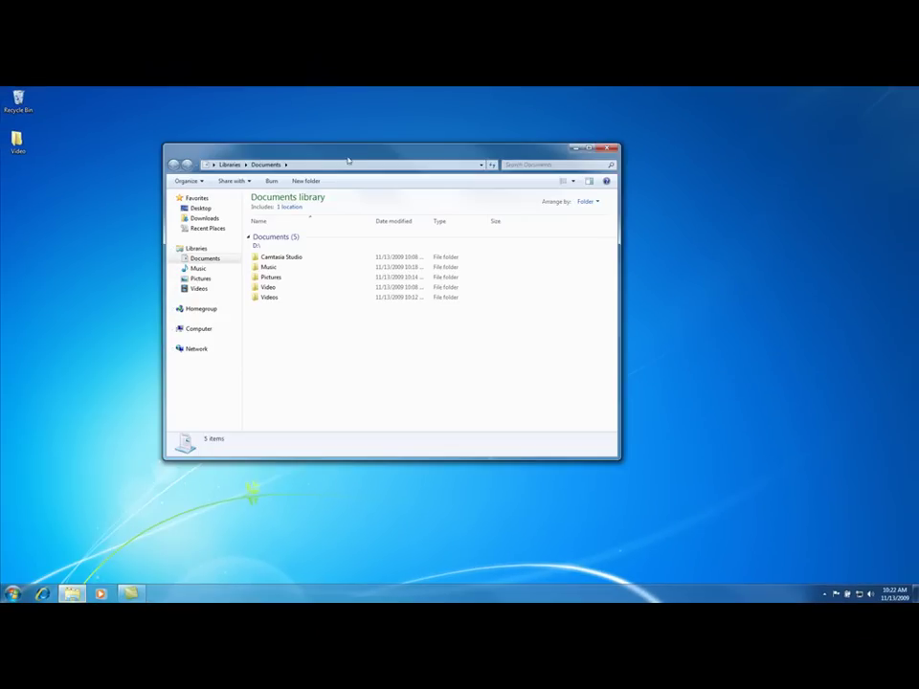
{"action": "left_click_drag", "start_coordinate": [348, 159], "coordinate": [341, 189]}
{"action": "left_click", "coordinate": [192, 296]}
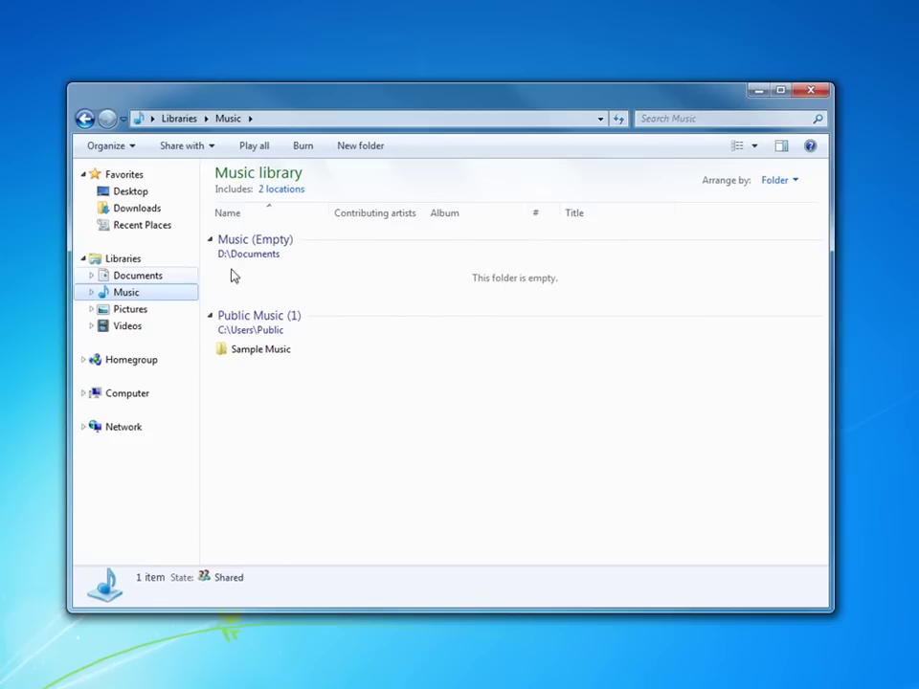
{"action": "left_click", "coordinate": [133, 309]}
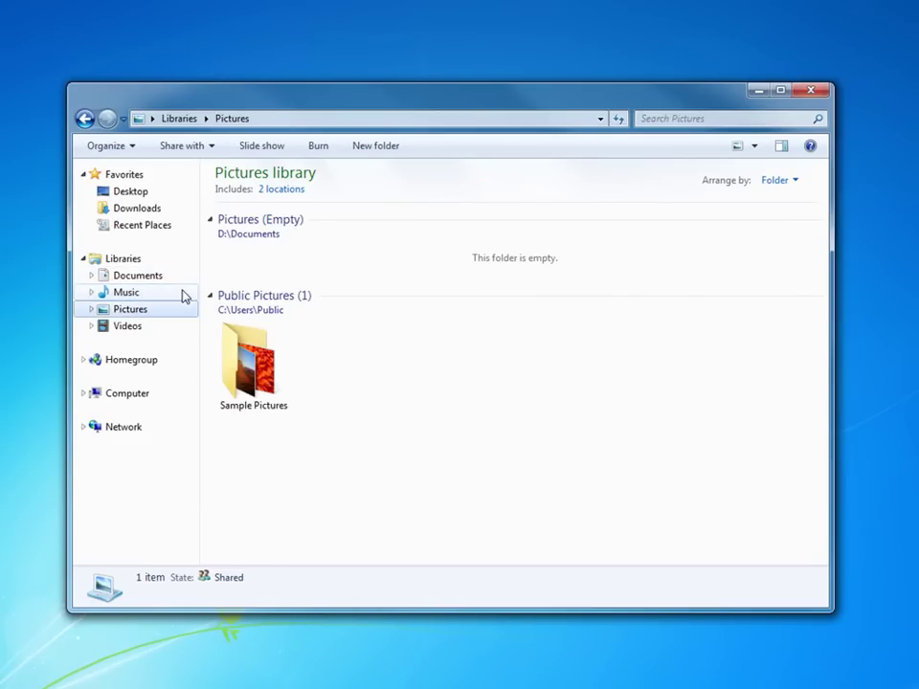
{"action": "left_click", "coordinate": [148, 329]}
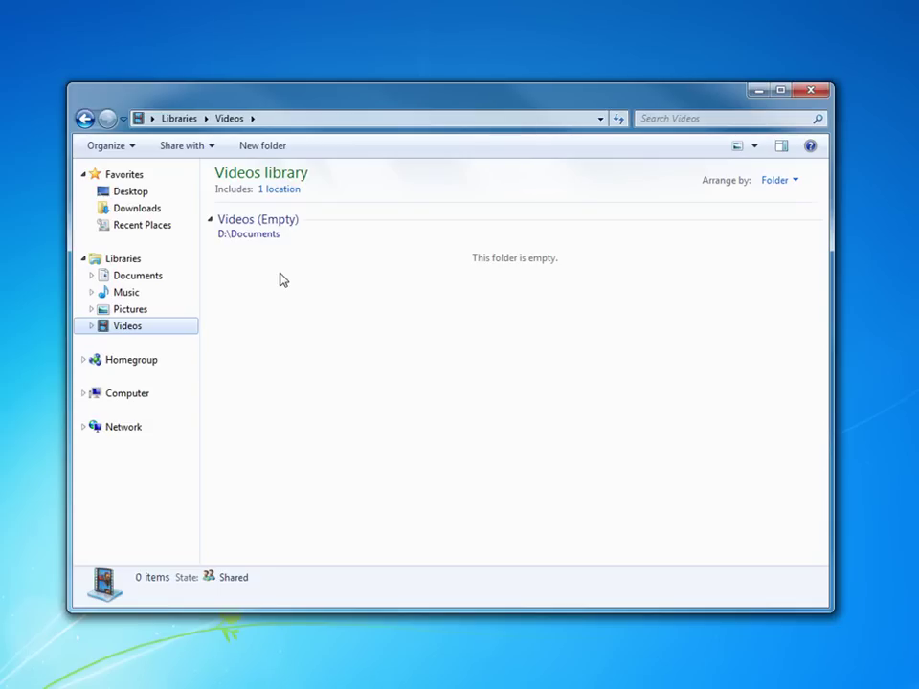
{"action": "left_click_drag", "start_coordinate": [373, 100], "coordinate": [407, 134]}
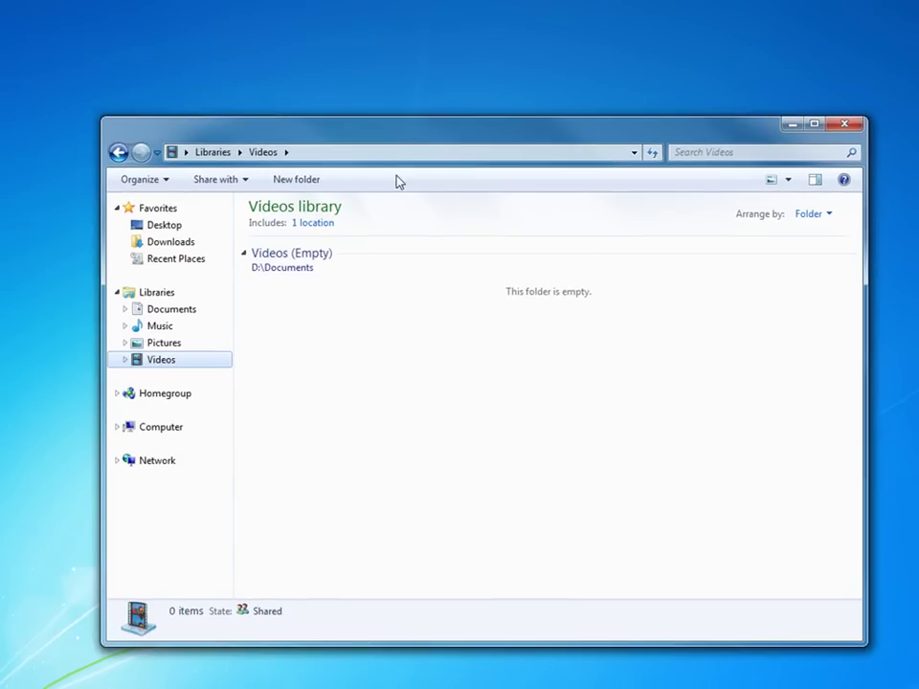